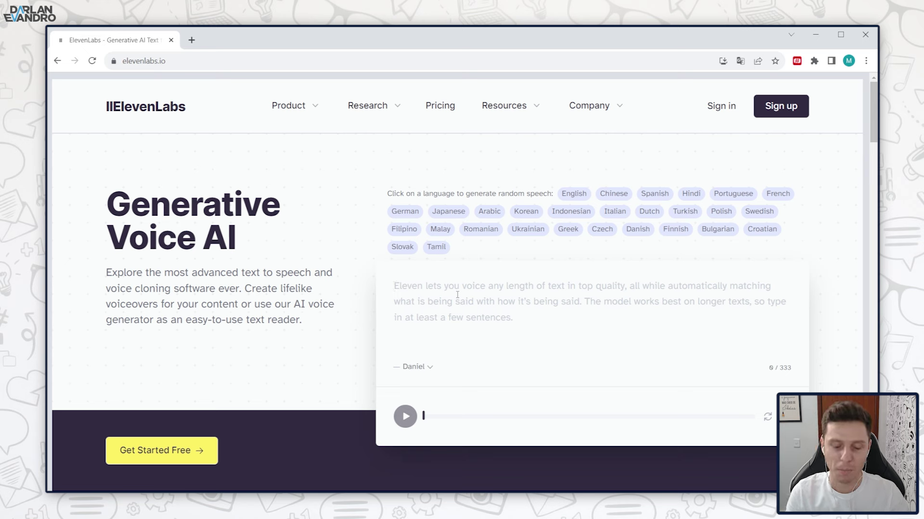
Enter "Quero saber se esse é mesmo o melhor gerador de vozes da Internet." in the speech demo and play it with the Daniel voice.
text(Quero saber se esse é mesmo o melhor gerador de vozes da Internet.)
drag(394, 287, 712, 294)
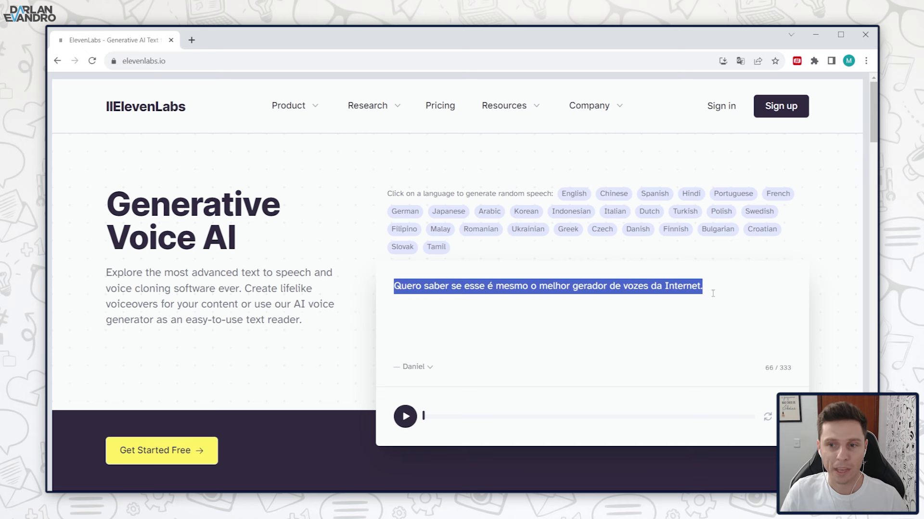
click(423, 350)
click(428, 371)
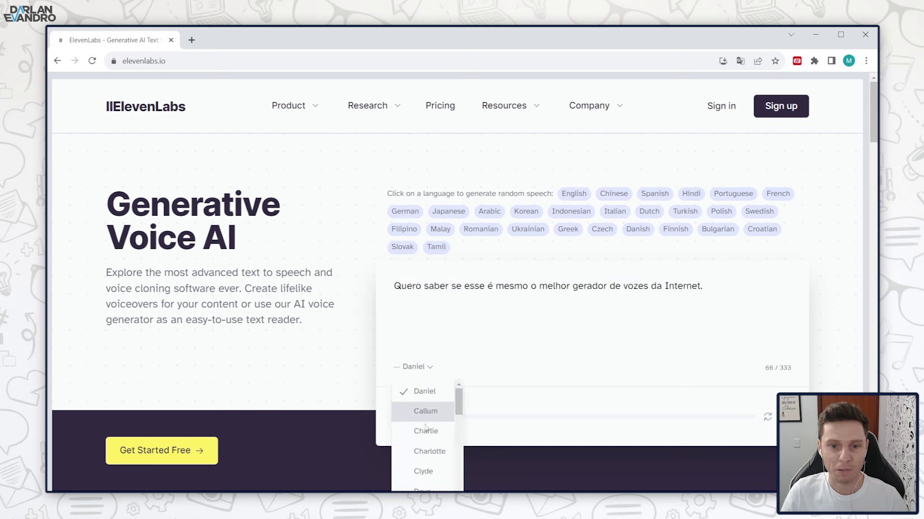
click(435, 397)
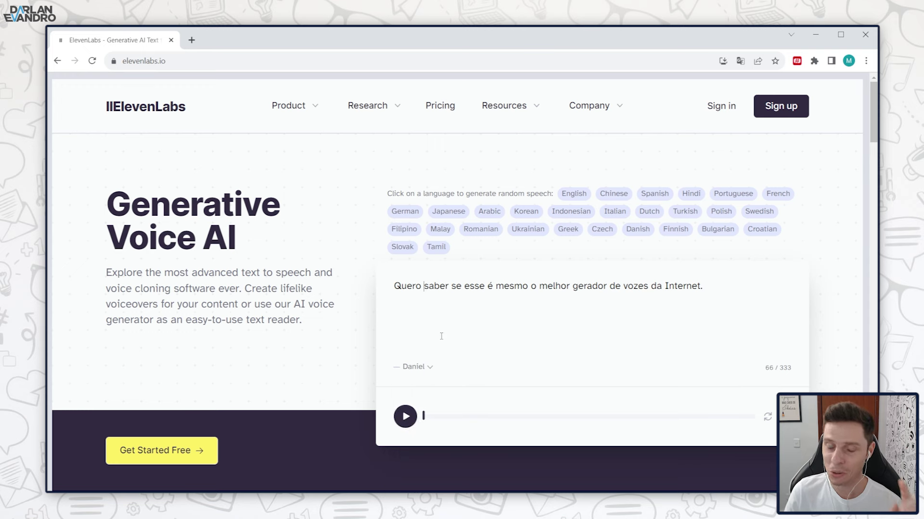
click(405, 417)
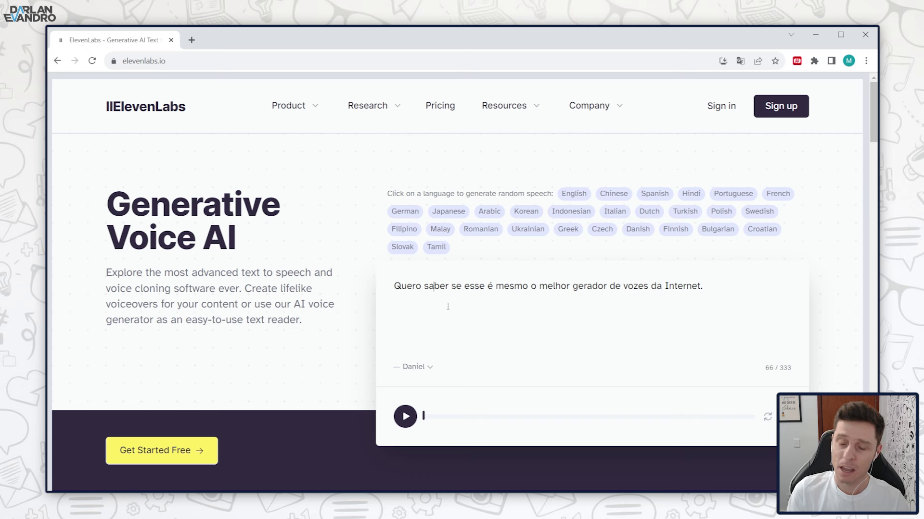
Switch the speech demo's voice to Matilda.
click(430, 371)
drag(456, 396, 452, 465)
click(445, 465)
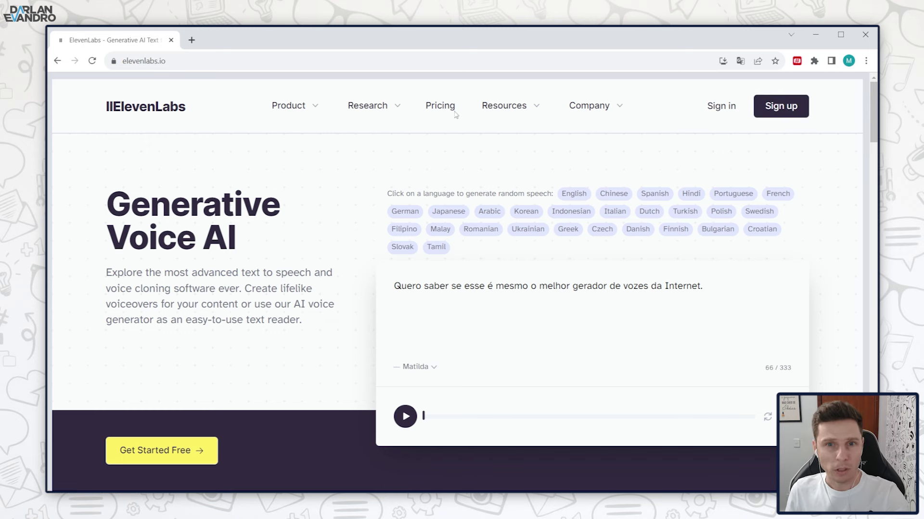
Open the pricing page and examine the Free plan's price.
click(439, 105)
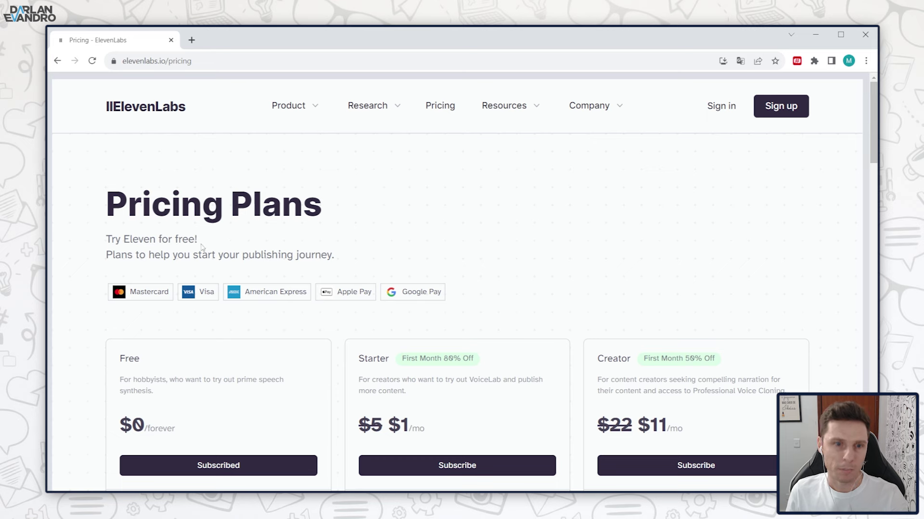
scroll(149, 260, down, 3)
drag(127, 252, 172, 312)
click(172, 312)
double_click(172, 315)
click(185, 327)
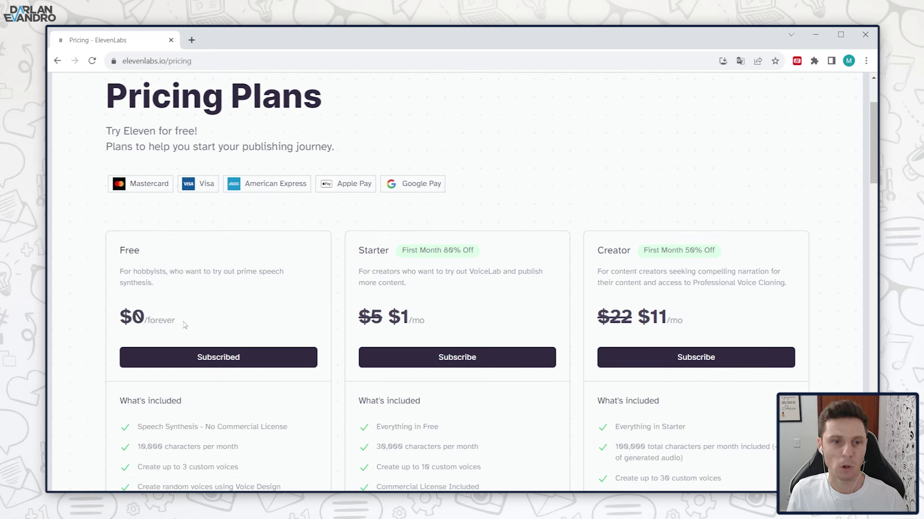
double_click(173, 317)
click(105, 312)
scroll(105, 312, down, 3)
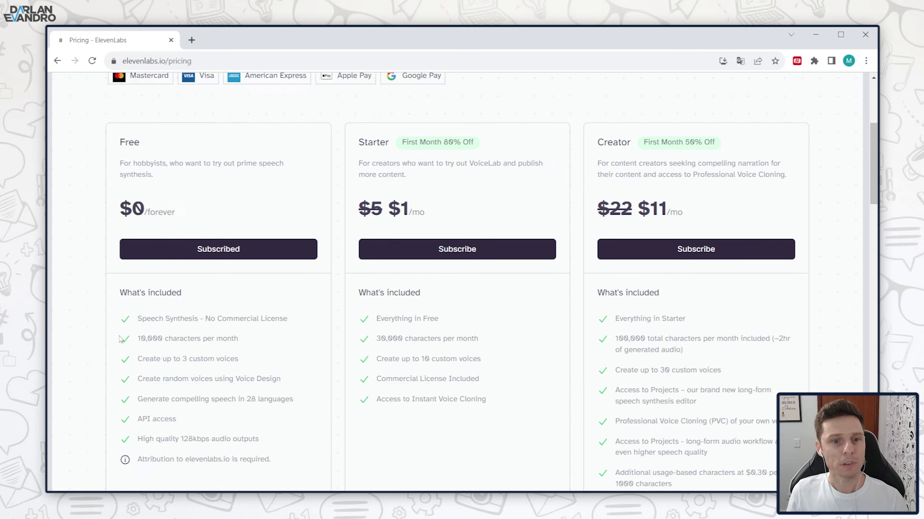
Review the Free plan's monthly character allowance and its other included features.
drag(139, 338, 260, 345)
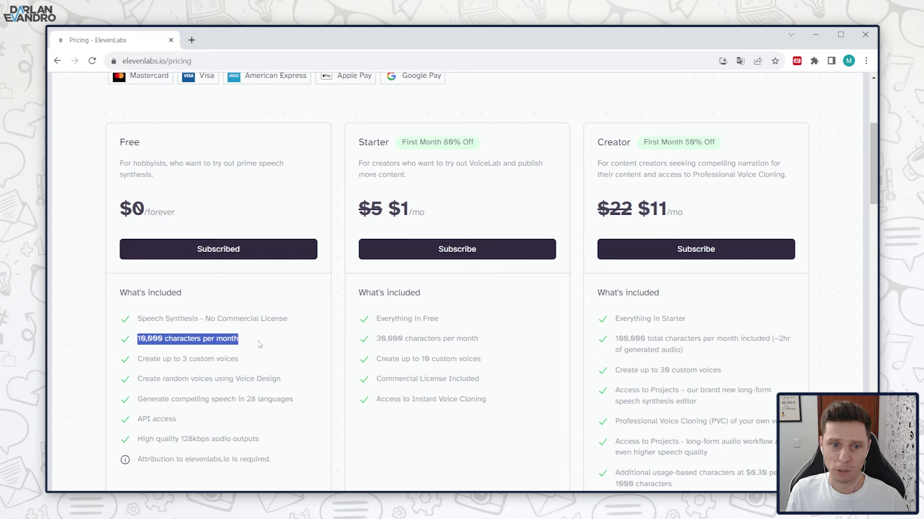
click(185, 340)
scroll(186, 341, down, 2)
drag(138, 301, 292, 385)
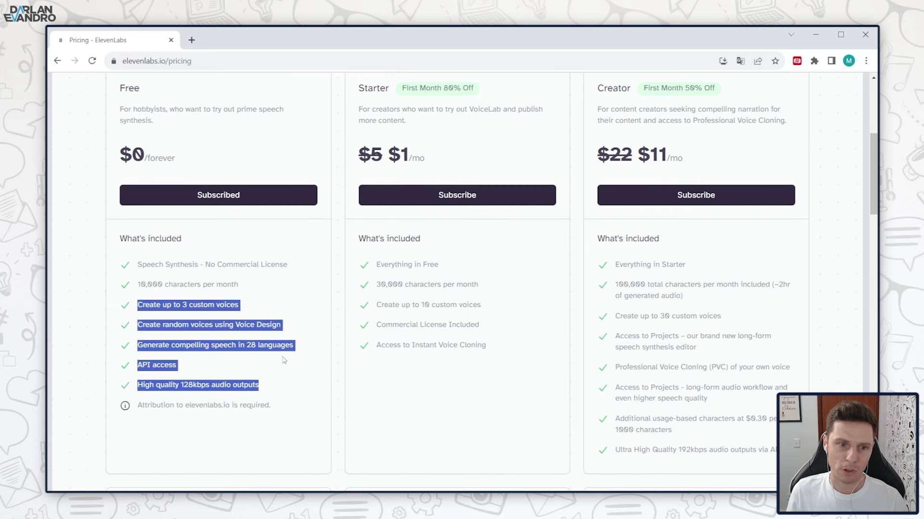
click(210, 288)
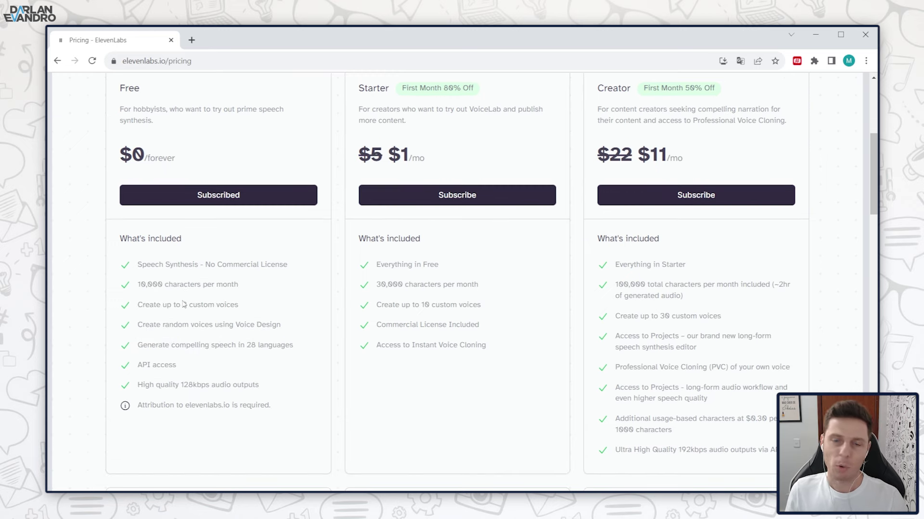
drag(137, 287, 245, 287)
click(248, 302)
scroll(238, 318, up, 2)
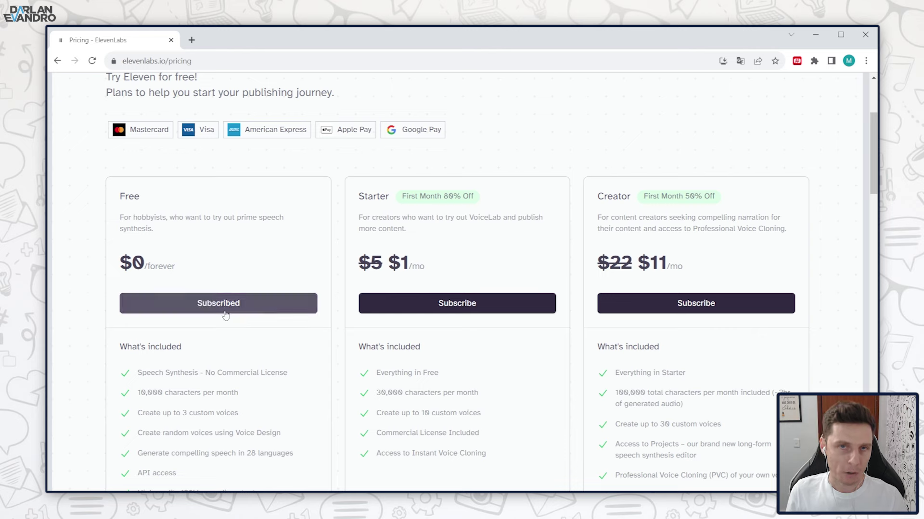
scroll(225, 315, down, 1)
scroll(192, 313, up, 1)
drag(119, 194, 191, 252)
click(110, 235)
scroll(110, 236, up, 3)
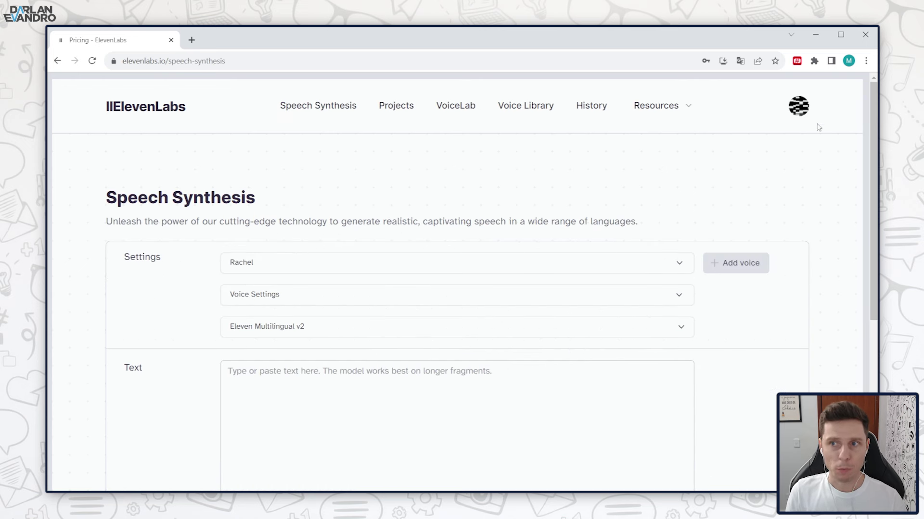
Open the account's subscription page and check the current plan and the characters used.
click(794, 114)
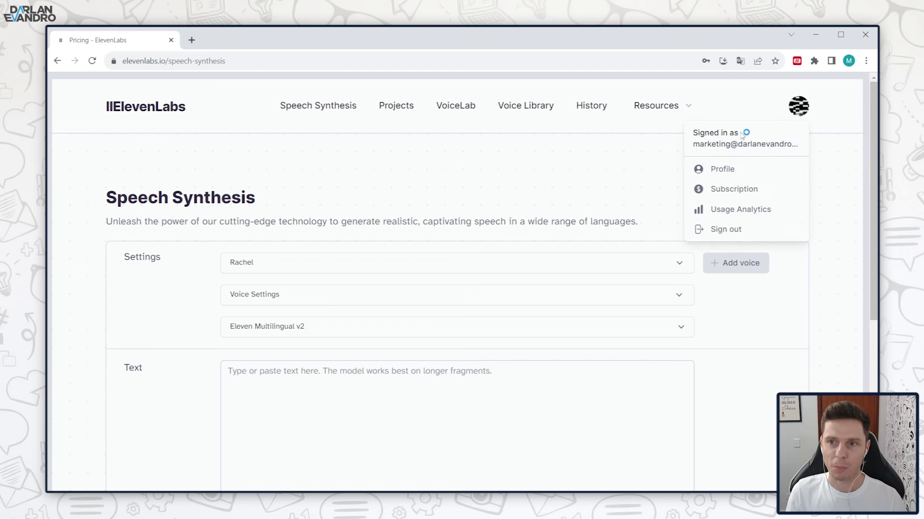
click(759, 195)
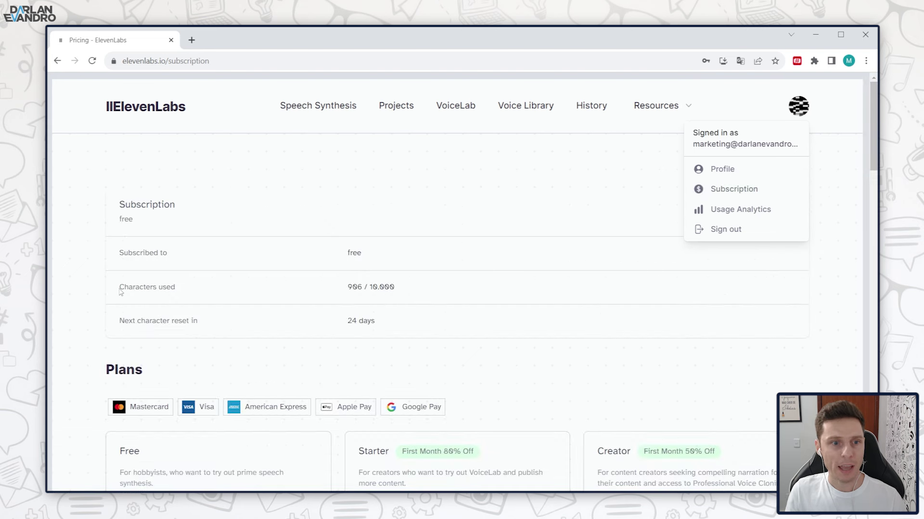
drag(120, 292, 417, 287)
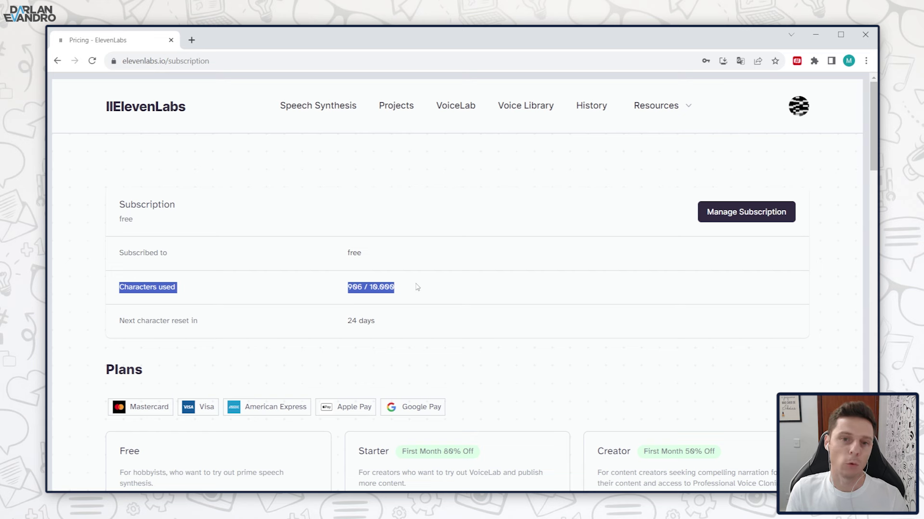
click(417, 288)
drag(338, 253, 368, 254)
click(345, 289)
drag(350, 287, 362, 287)
click(353, 283)
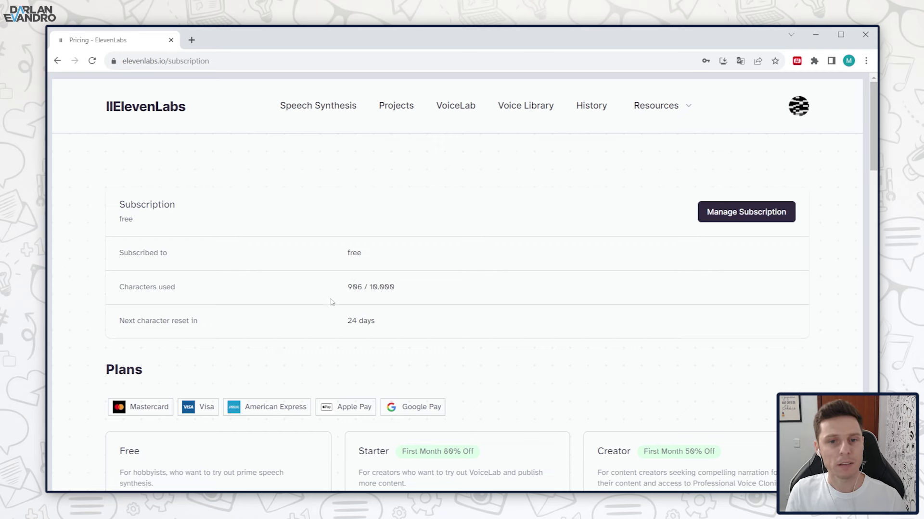
Check the time until the next character reset and compare the used characters with the plan's limit.
drag(141, 322, 287, 332)
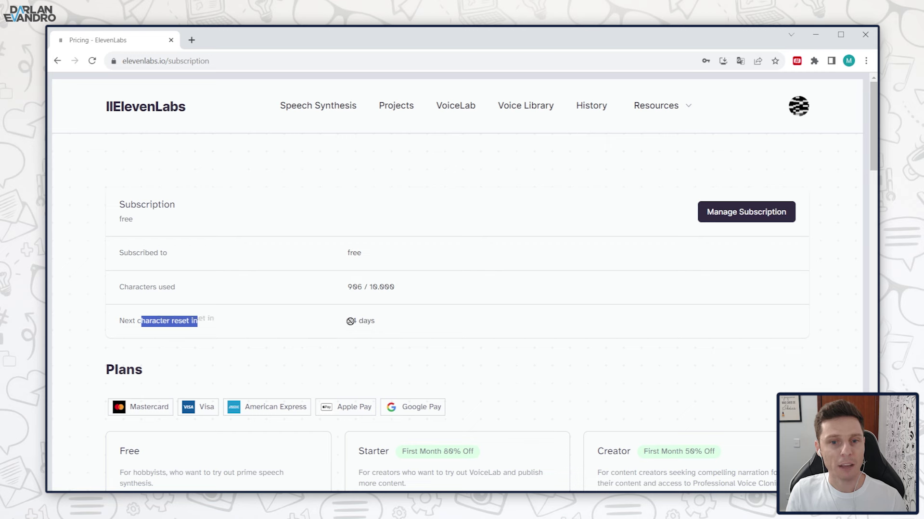
click(382, 326)
drag(374, 322, 345, 322)
click(391, 327)
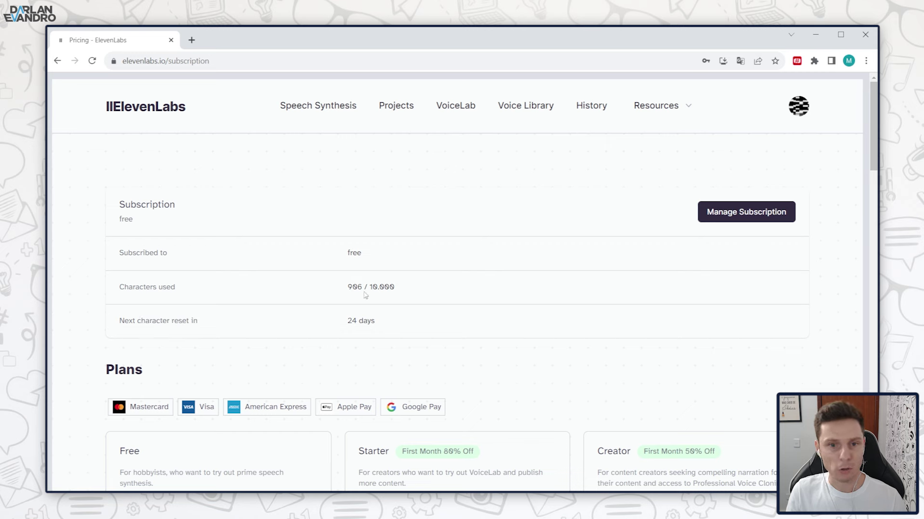
drag(364, 285, 348, 288)
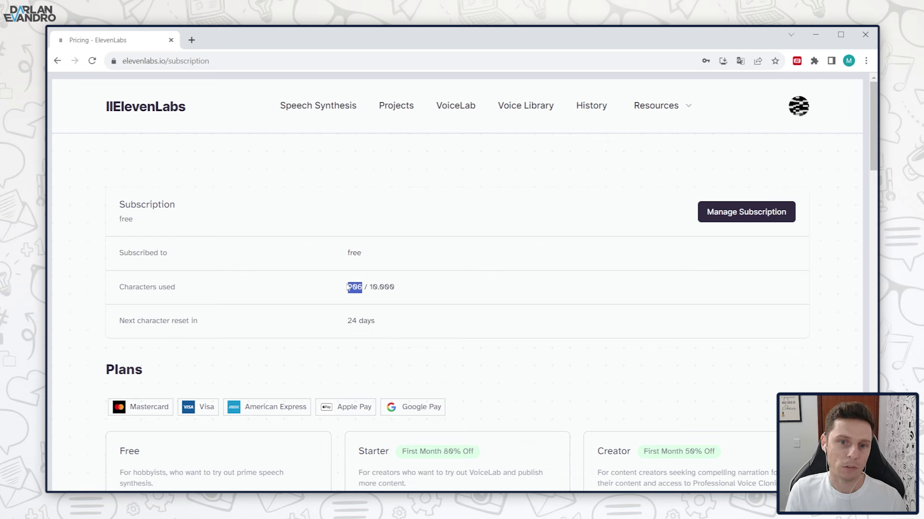
click(357, 287)
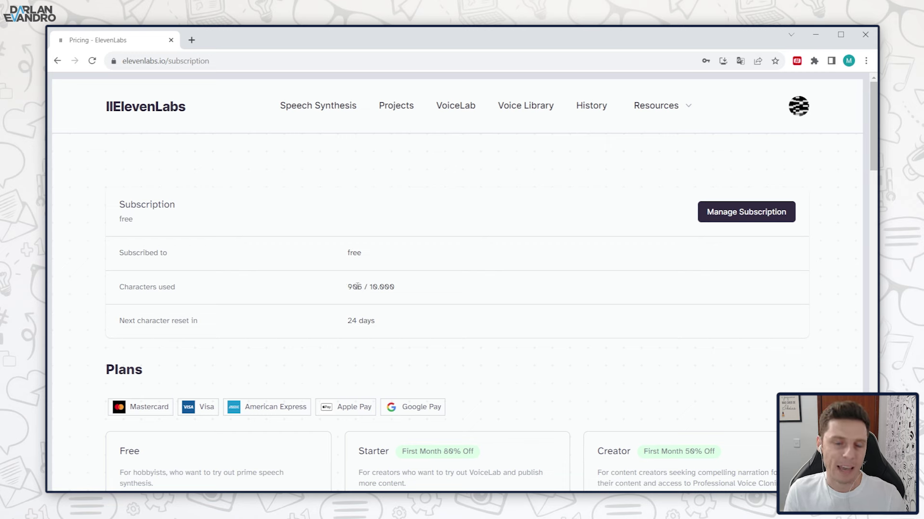
drag(401, 289, 346, 288)
click(355, 286)
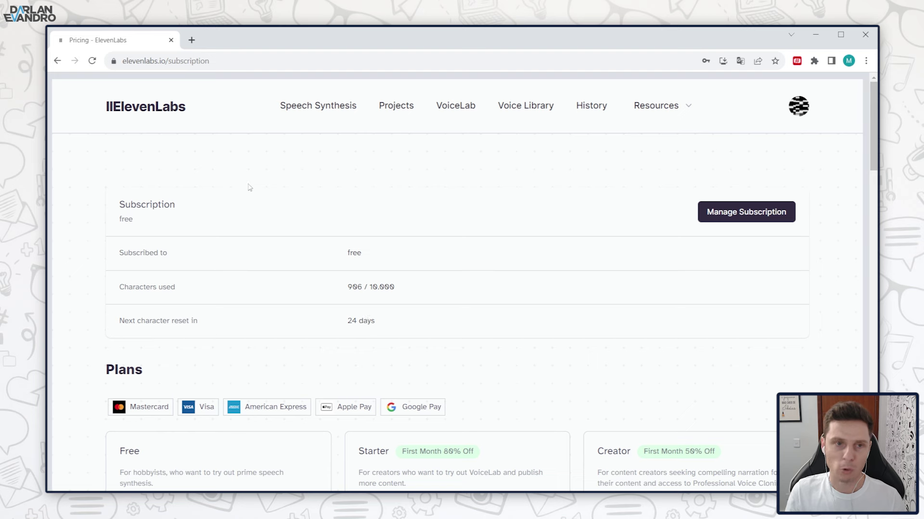
Open the Speech Synthesis page and look over its settings and text area.
click(140, 111)
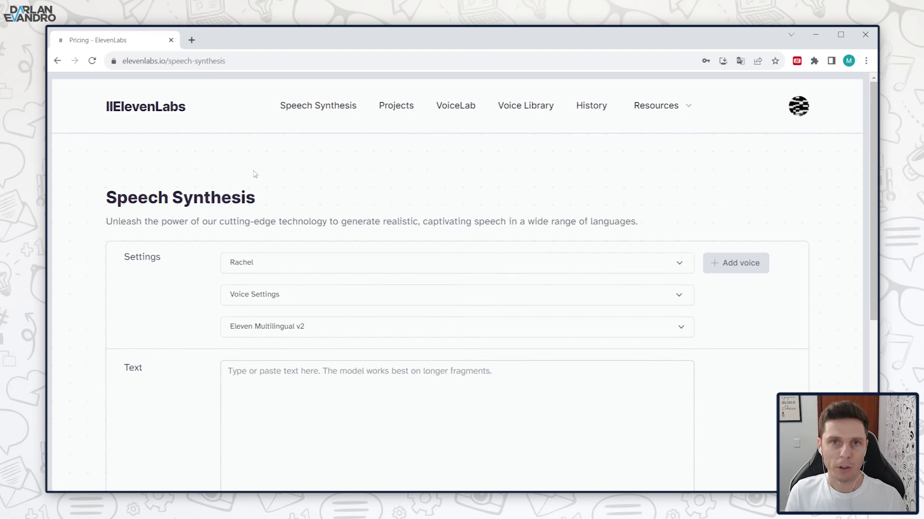
drag(105, 198, 260, 198)
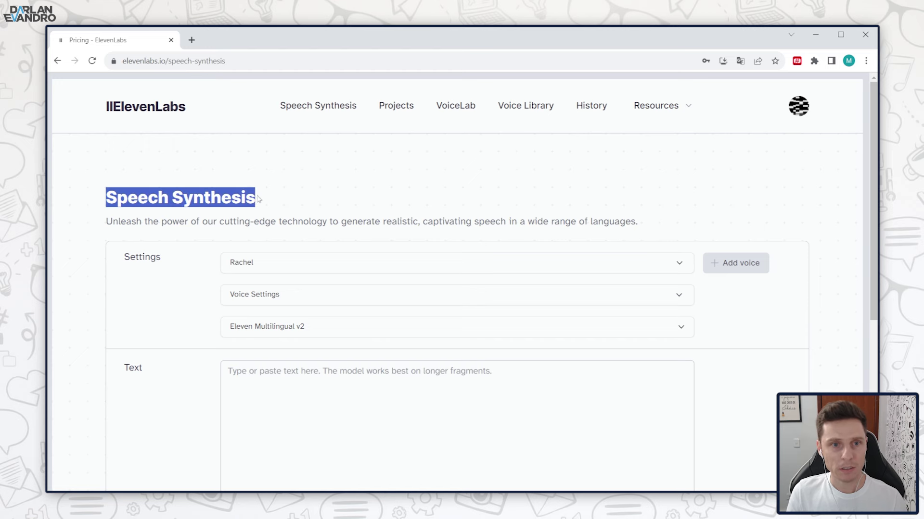
click(277, 189)
scroll(247, 217, down, 2)
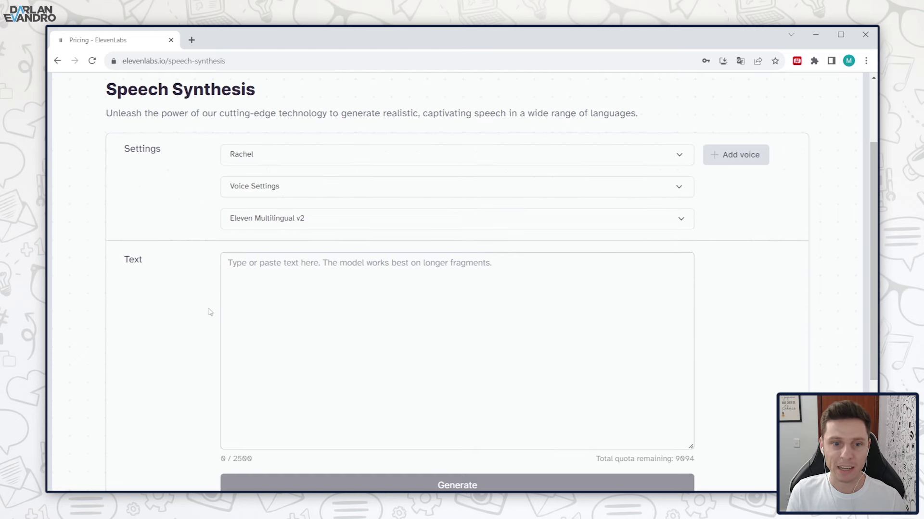
scroll(209, 313, up, 2)
scroll(163, 219, down, 1)
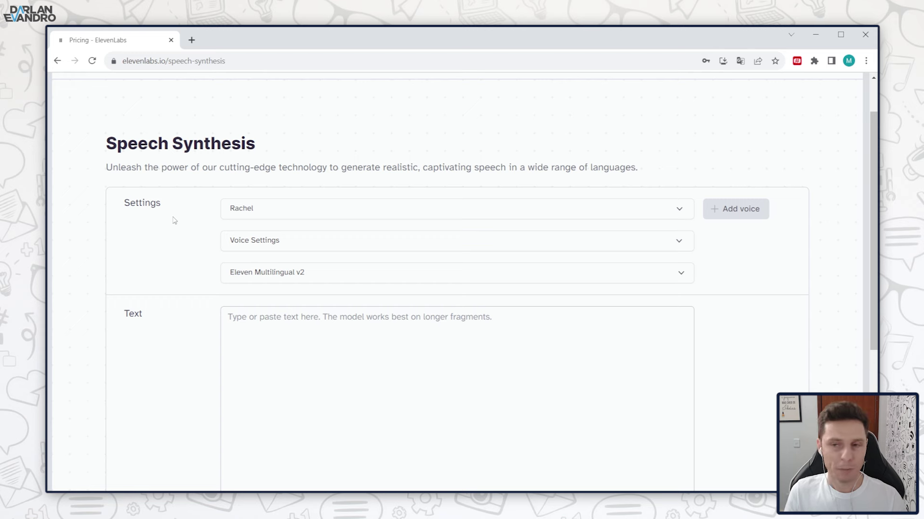
Browse the premade voices and listen to the preview of Thomas, leaving Rachel as the selected voice.
click(258, 211)
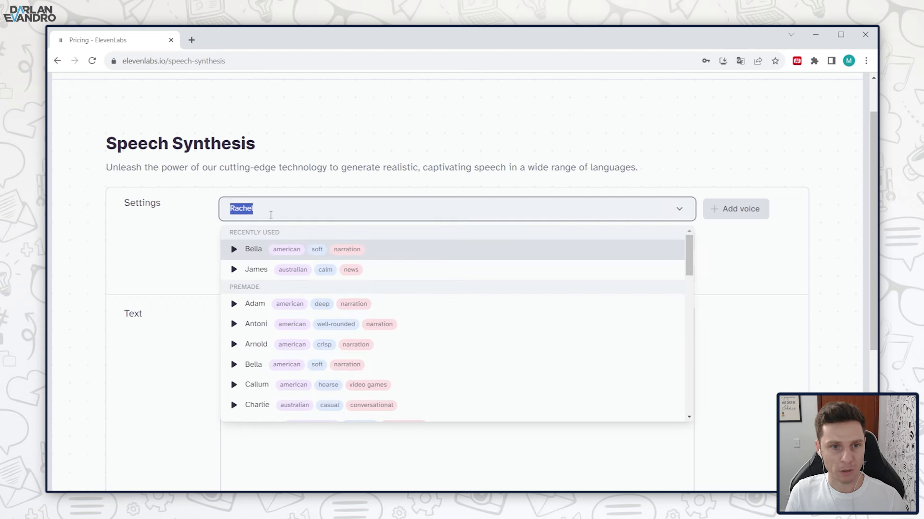
scroll(242, 250, down, 10)
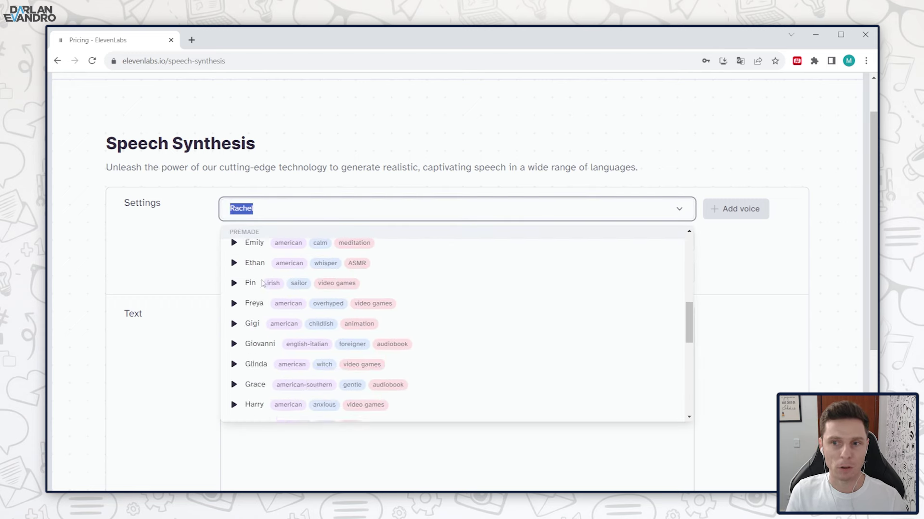
scroll(258, 307, down, 5)
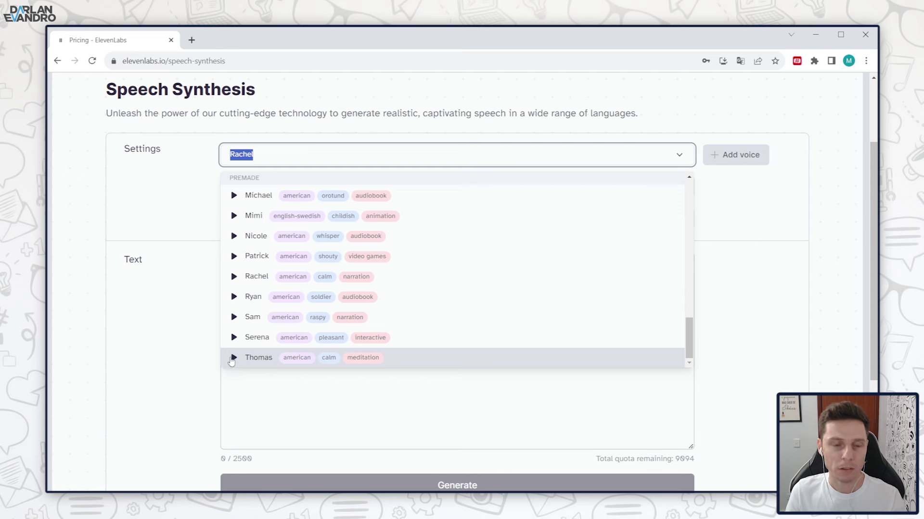
click(233, 358)
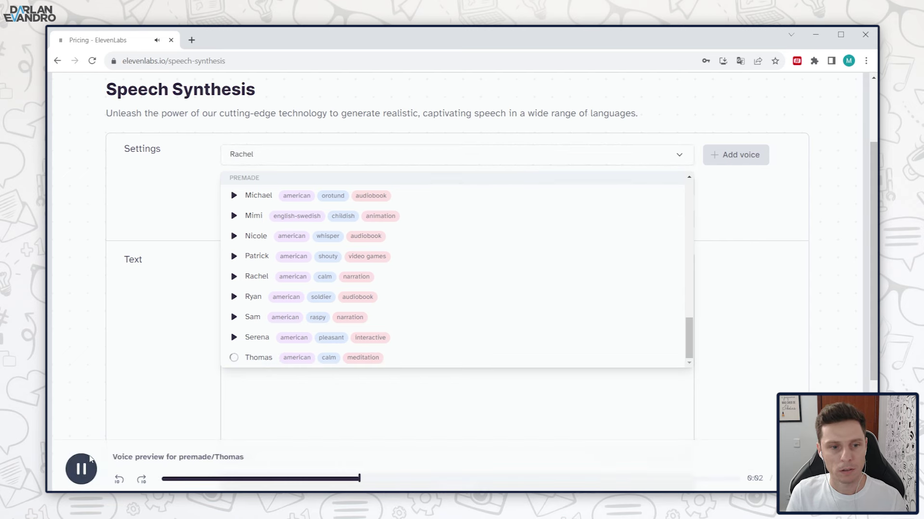
click(90, 457)
click(255, 155)
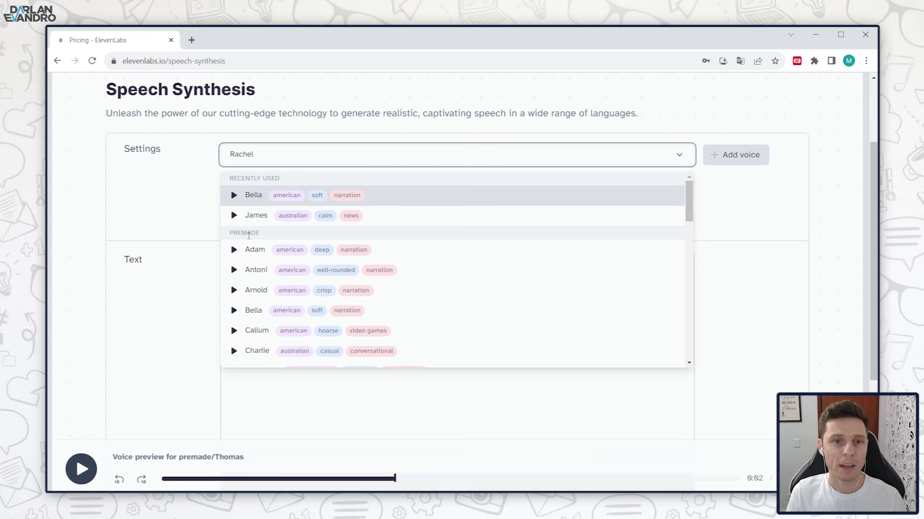
click(86, 230)
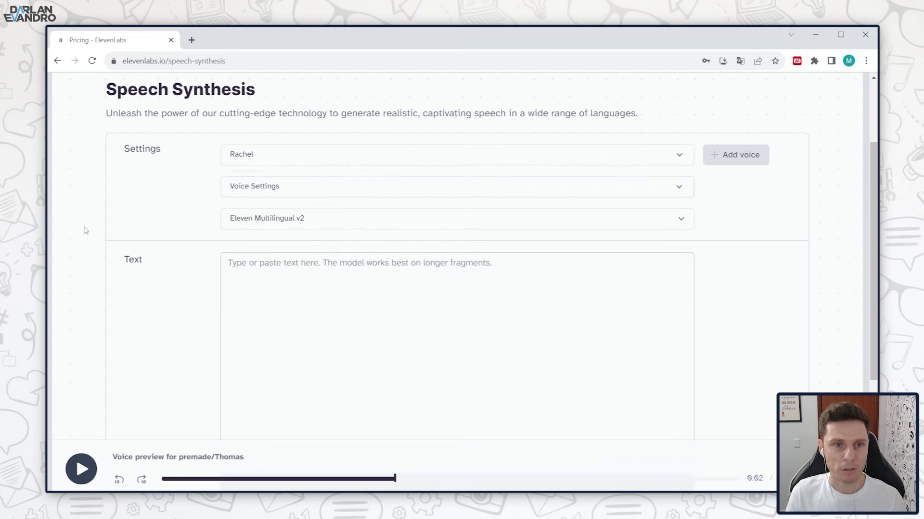
Inspect the voice settings sliders and the speech models available with their supported languages.
click(283, 191)
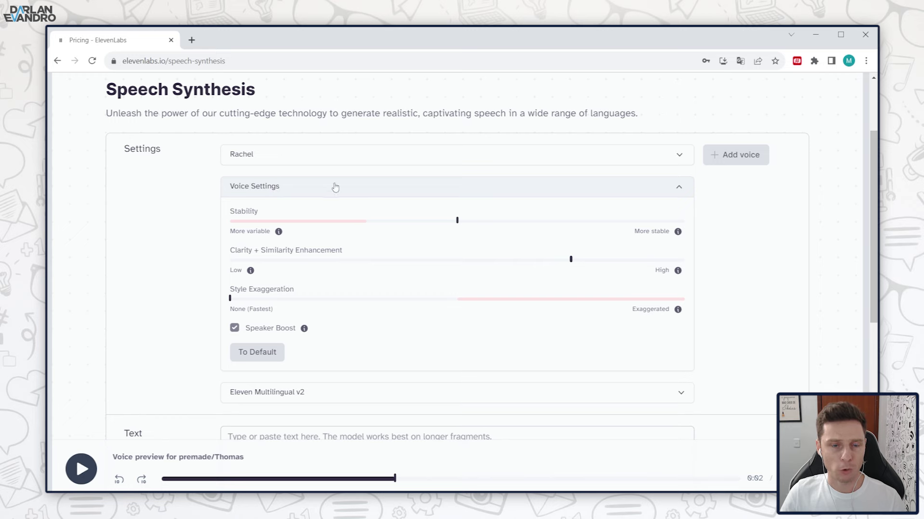
click(685, 192)
click(350, 220)
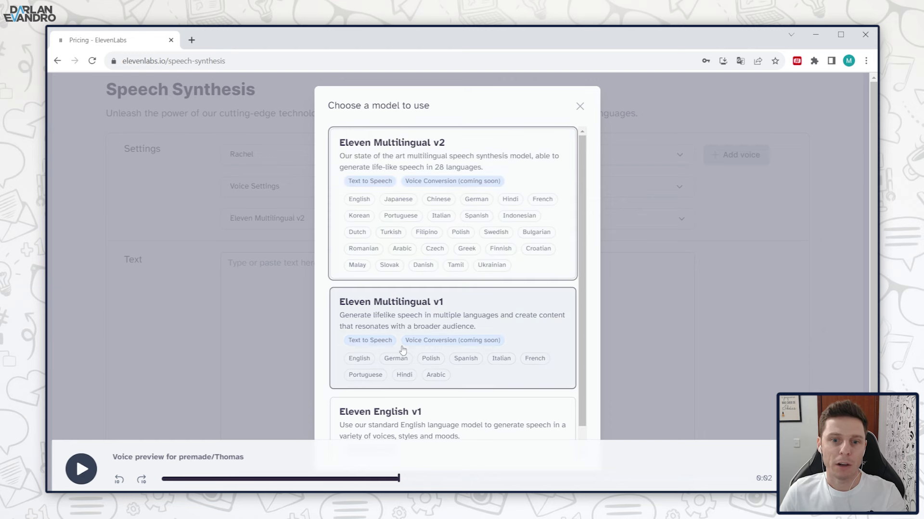
scroll(384, 382, down, 1)
scroll(427, 377, up, 1)
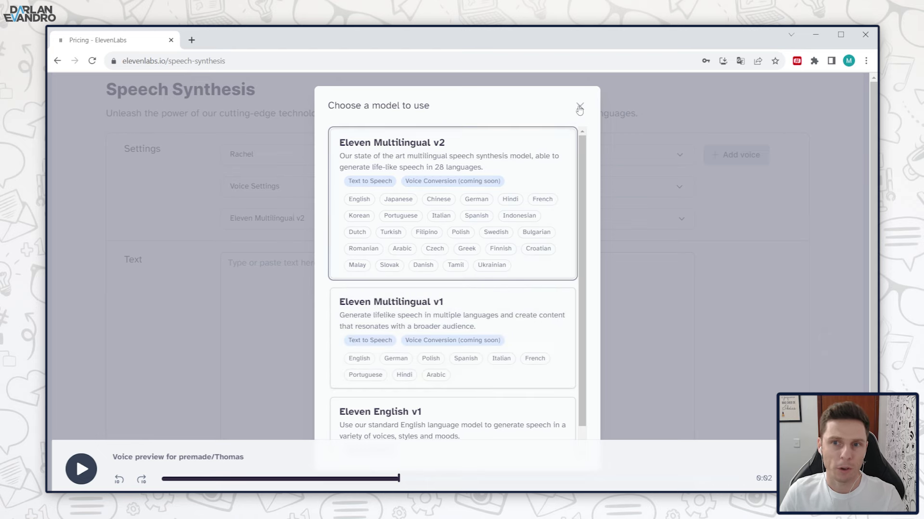
Close the model chooser, keeping Eleven Multilingual v2, and select the voice James.
click(579, 106)
click(319, 293)
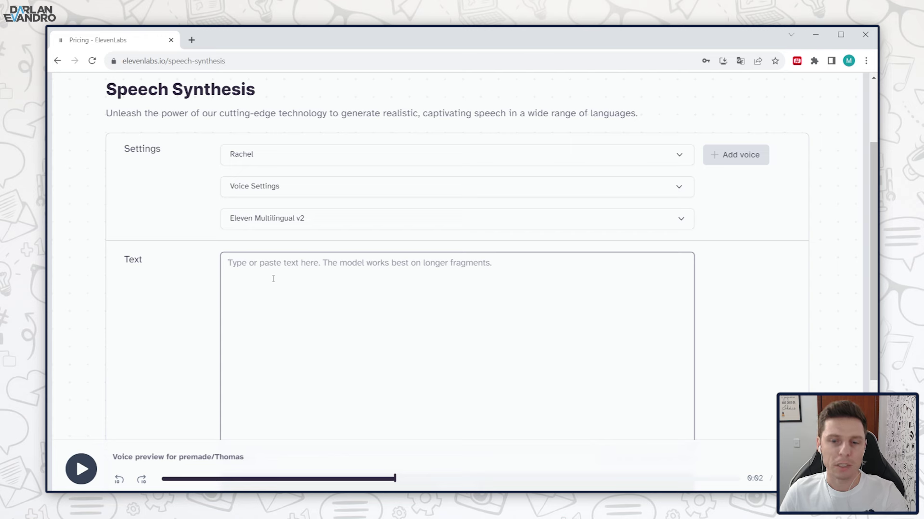
click(278, 154)
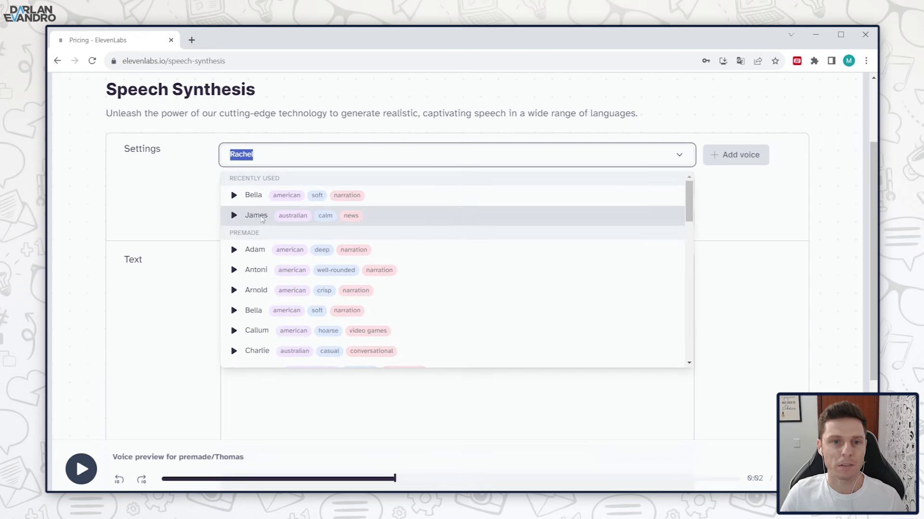
click(262, 217)
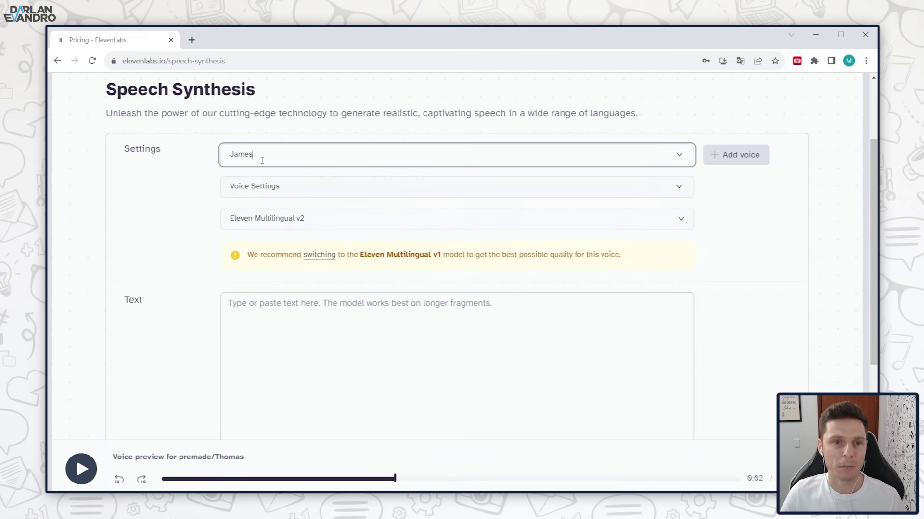
Enter the text "Olá amigos, essa voz é muito bonita mas saiba que ela não é real!" for speech generation.
click(285, 312)
text(Olá amigos, essa voz é muito bonita mas saiba que ela não é real!)
drag(228, 304, 492, 310)
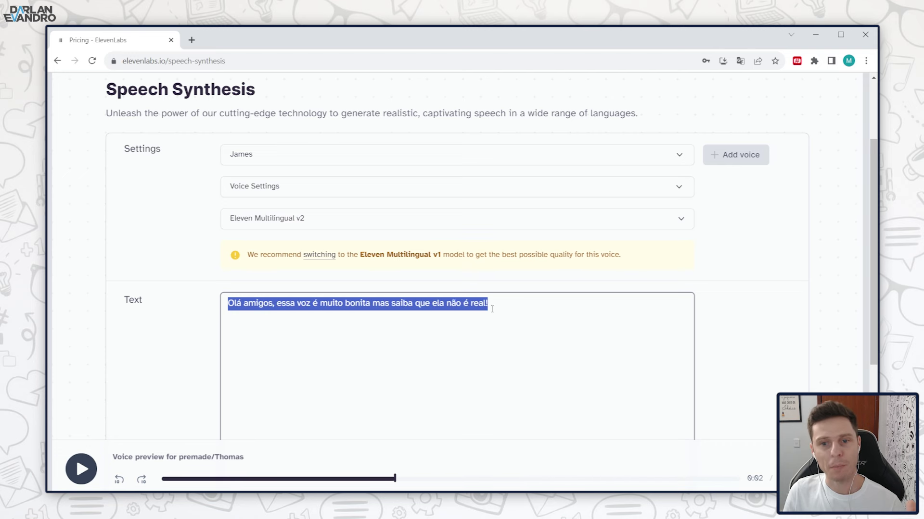
click(327, 337)
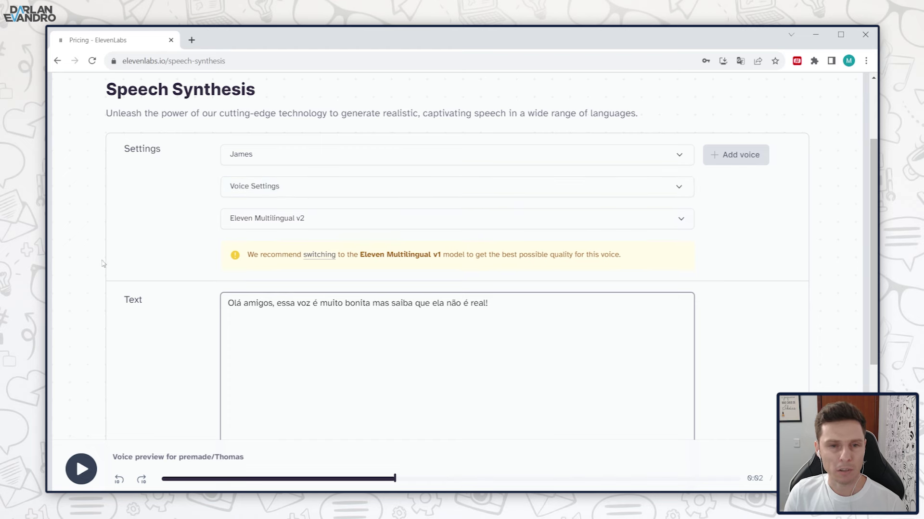
Generate the speech audio of the entered sentence with the James voice.
scroll(195, 267, down, 2)
scroll(196, 268, down, 1)
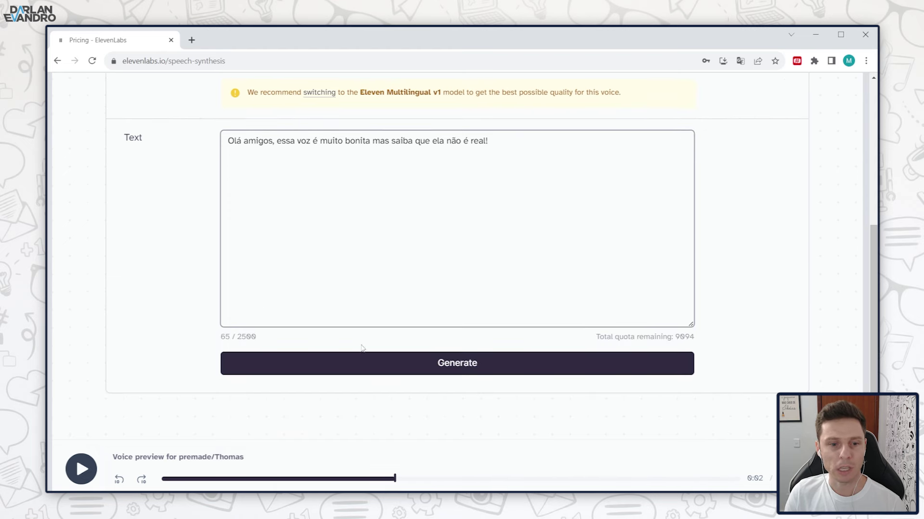
click(445, 367)
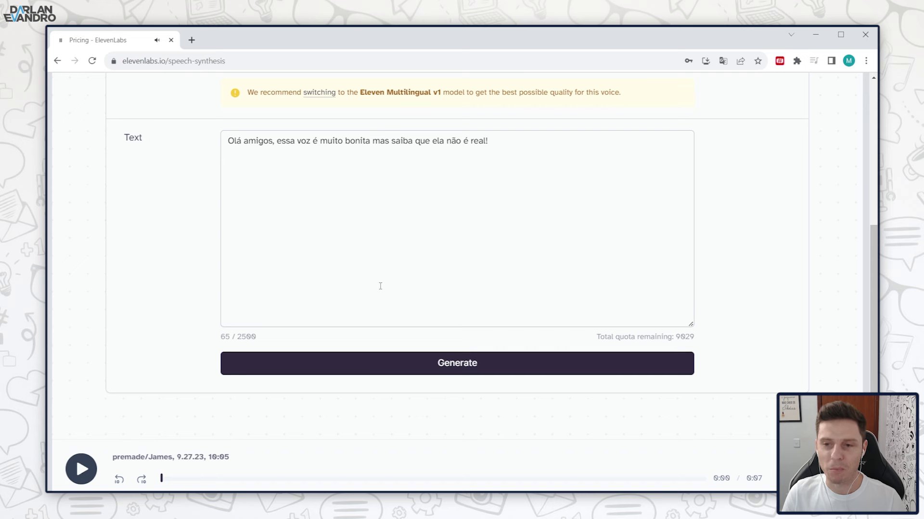
Check the total character quota remaining after the generation.
drag(679, 338, 696, 338)
click(689, 337)
click(684, 337)
click(679, 337)
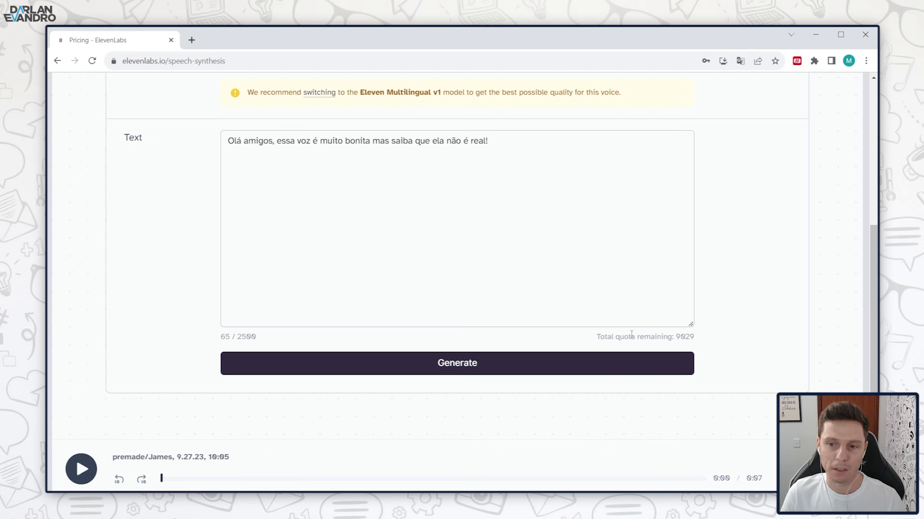
click(422, 291)
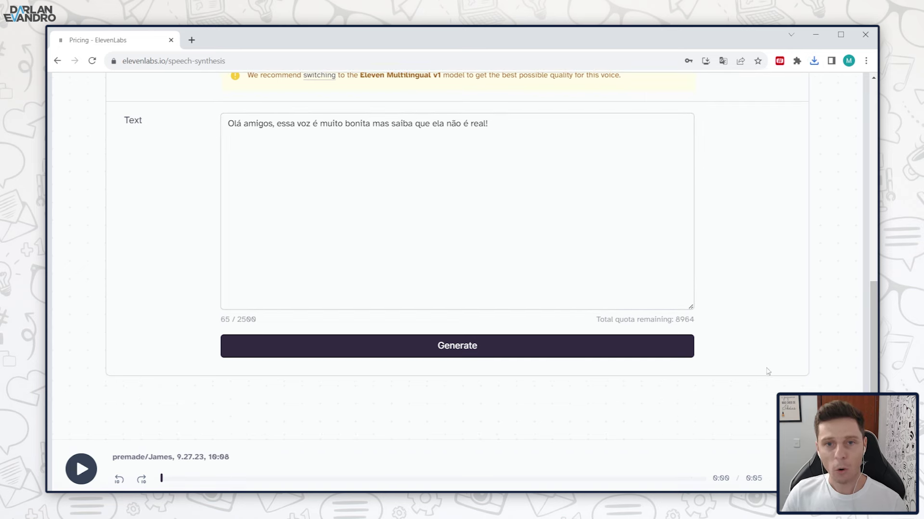
Expand the voice settings for James and review the Stability, Clarity + Similarity Enhancement and Style Exaggeration controls.
scroll(697, 375, up, 9)
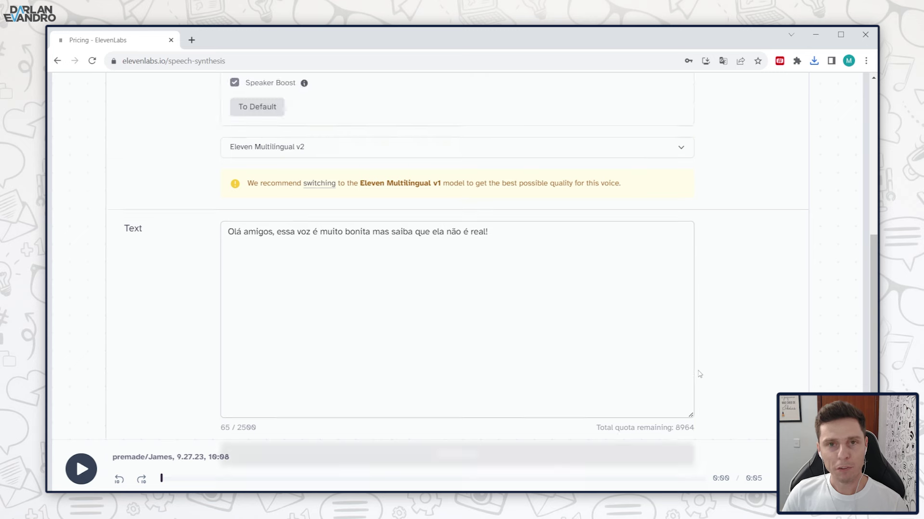
click(600, 268)
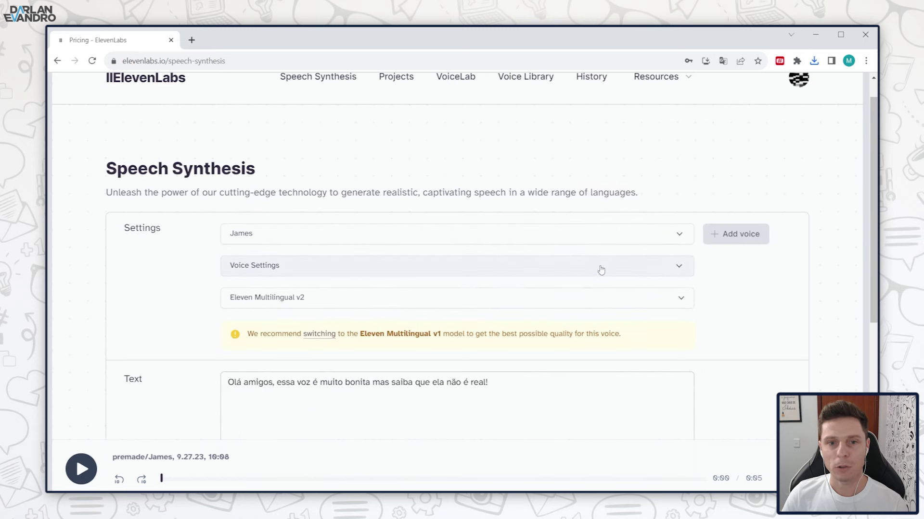
click(270, 235)
click(193, 264)
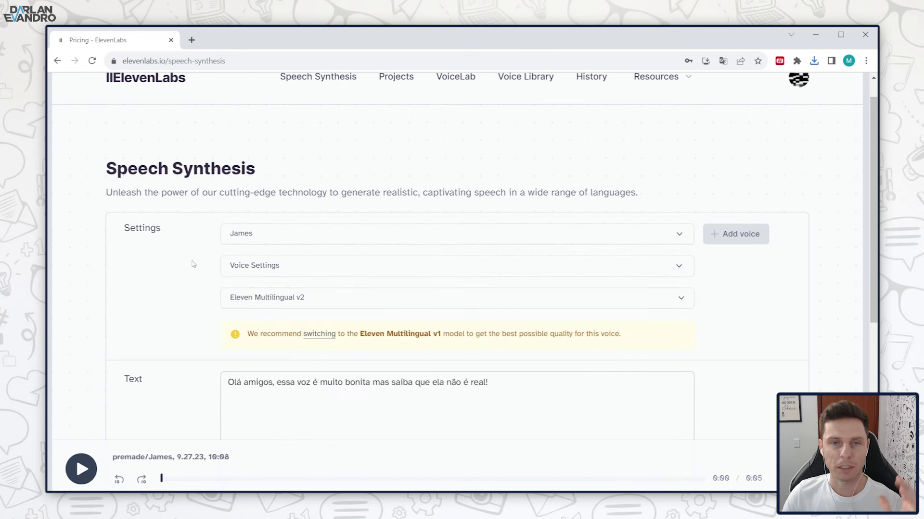
click(262, 269)
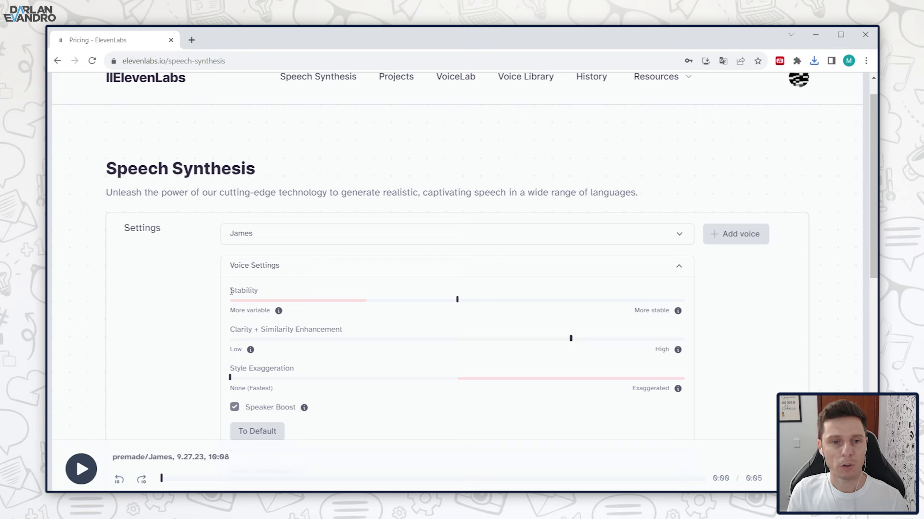
drag(230, 291, 263, 291)
click(251, 291)
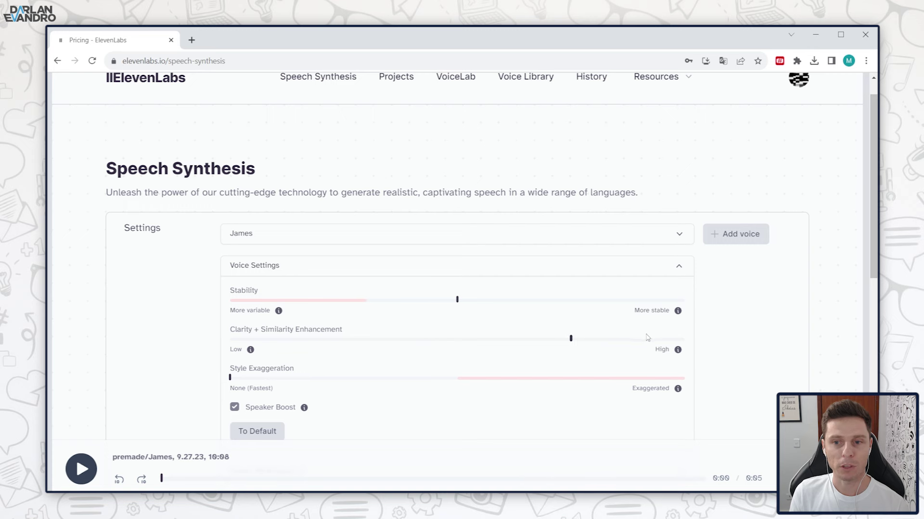
scroll(256, 315, down, 1)
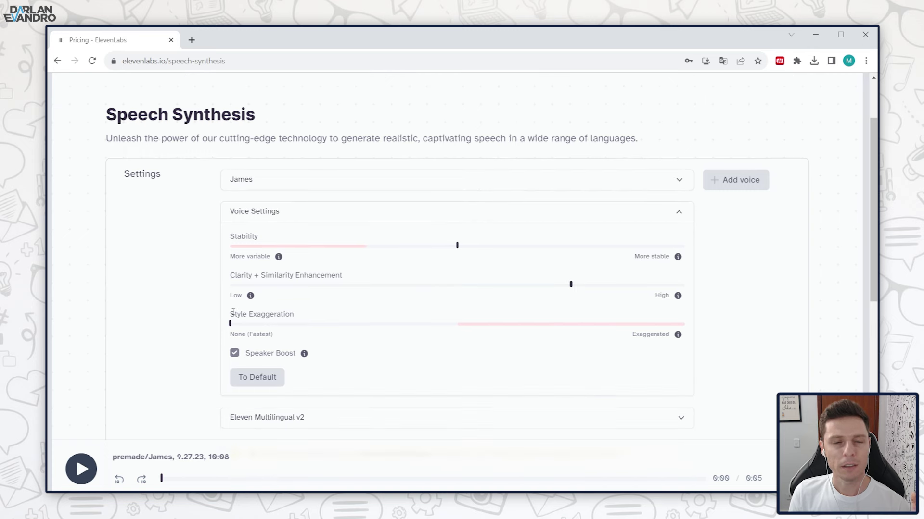
triple_click(233, 312)
click(245, 316)
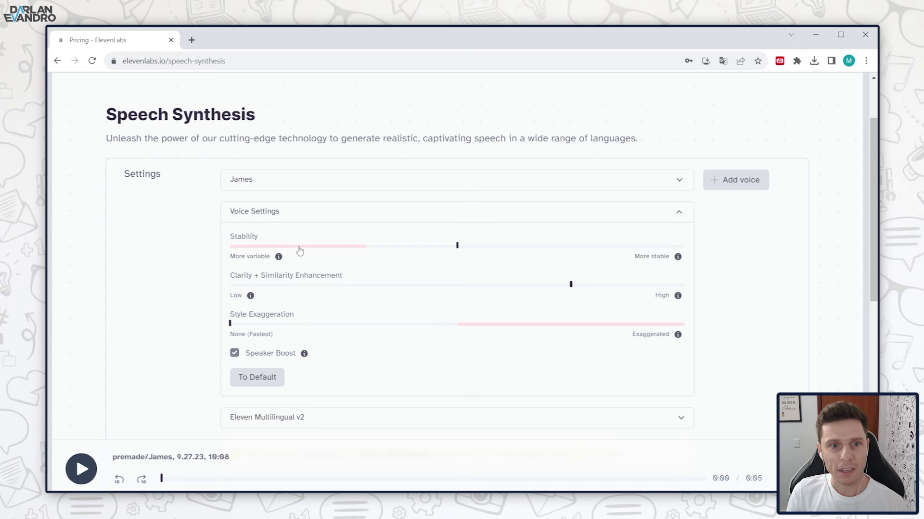
Raise Stability to slightly over three quarters of its range and Style Exaggeration slightly above None.
drag(458, 244, 586, 255)
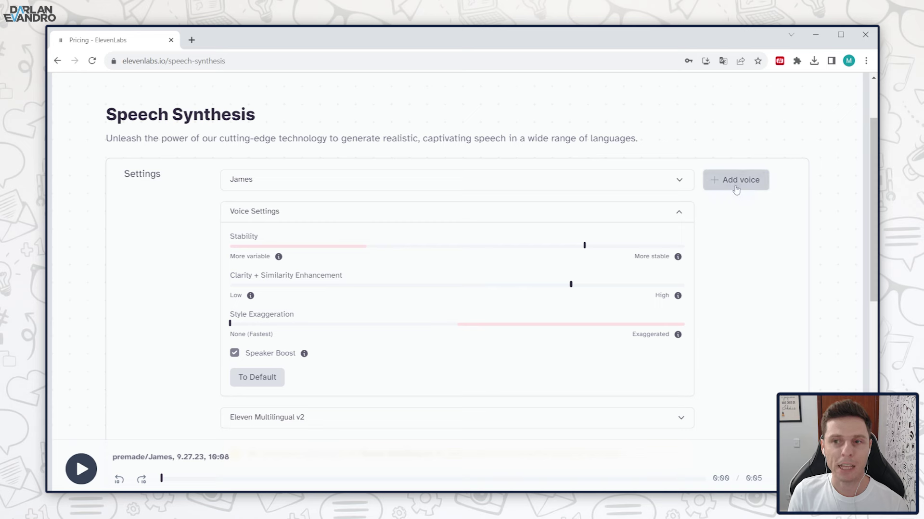
mouse_move(231, 328)
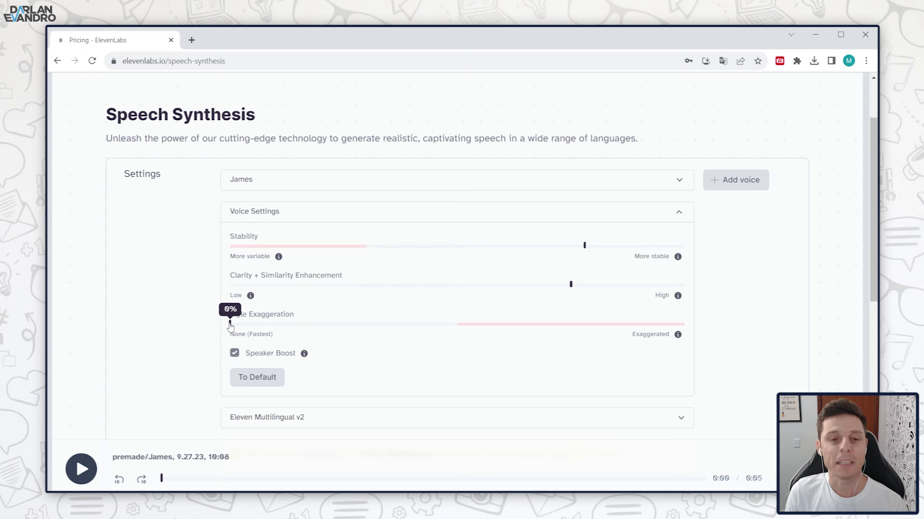
drag(230, 327, 300, 333)
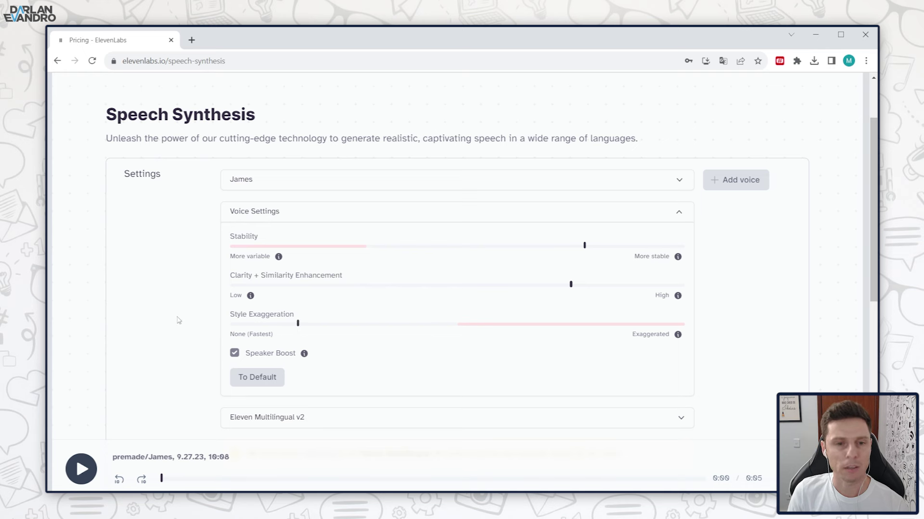
Generate the same sentence again with the adjusted James settings, listen to it and pause the playback near its end.
scroll(301, 316, down, 5)
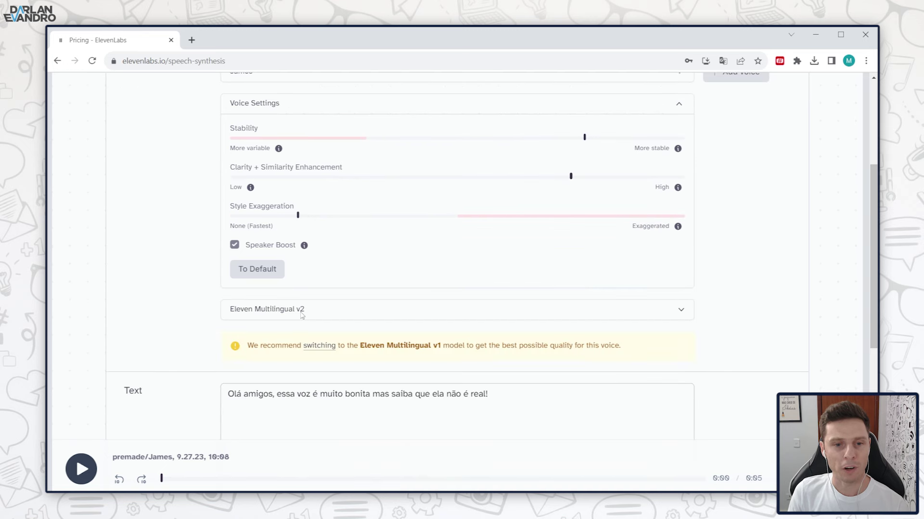
scroll(181, 315, down, 5)
click(497, 300)
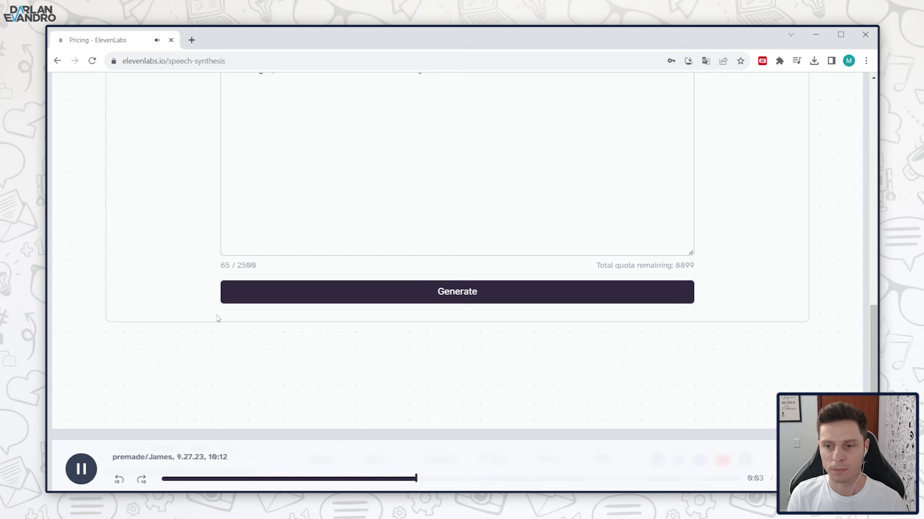
scroll(217, 318, up, 1)
scroll(218, 319, up, 1)
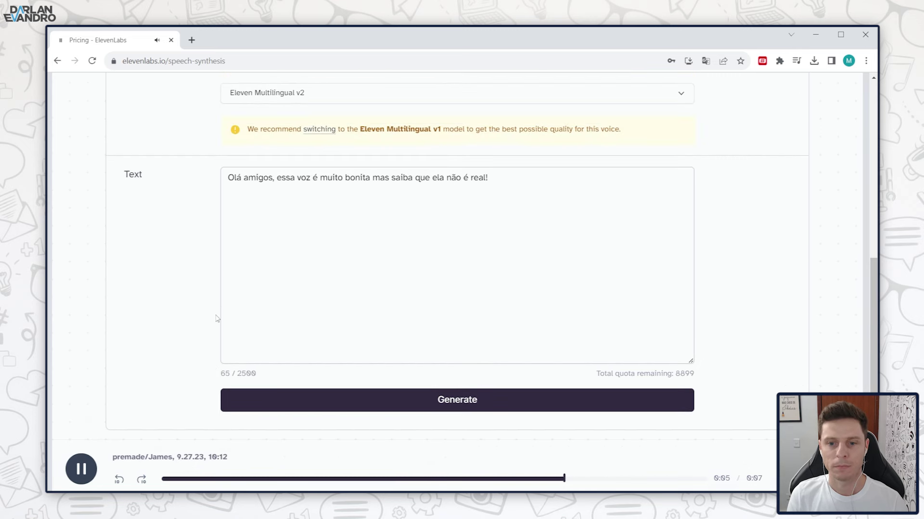
click(83, 470)
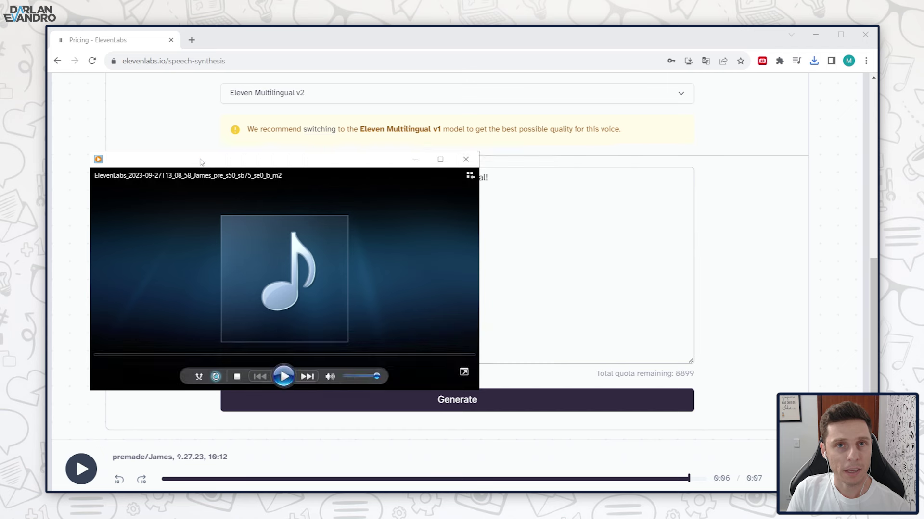
Play part of the earlier downloaded James recording in the media player, then replay the newest generation to compare them.
click(285, 378)
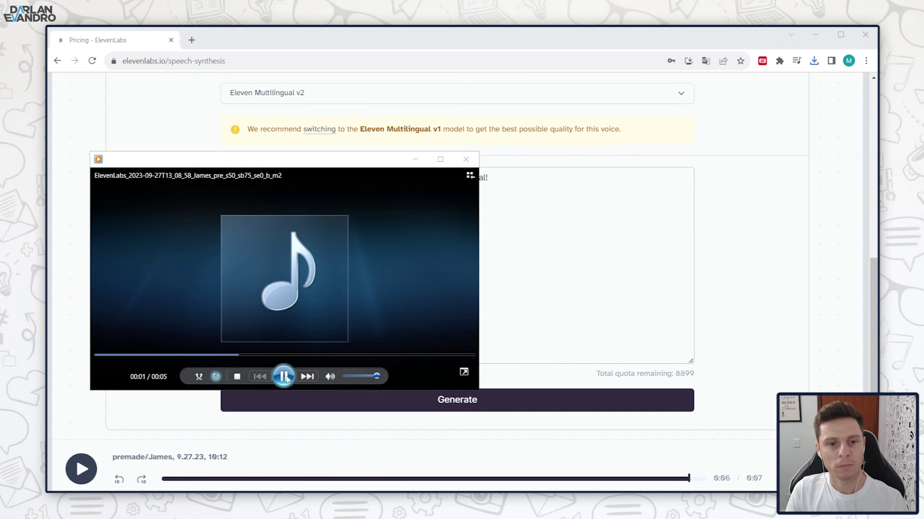
click(285, 378)
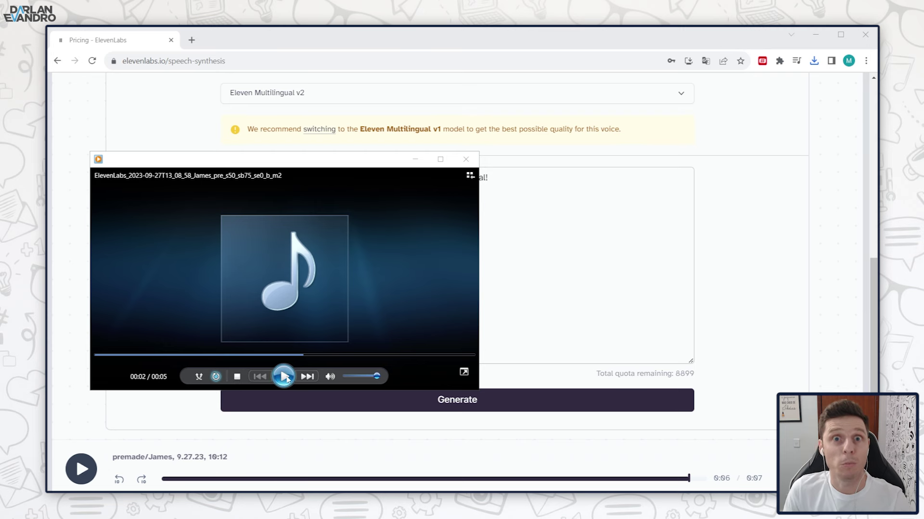
click(174, 481)
click(81, 469)
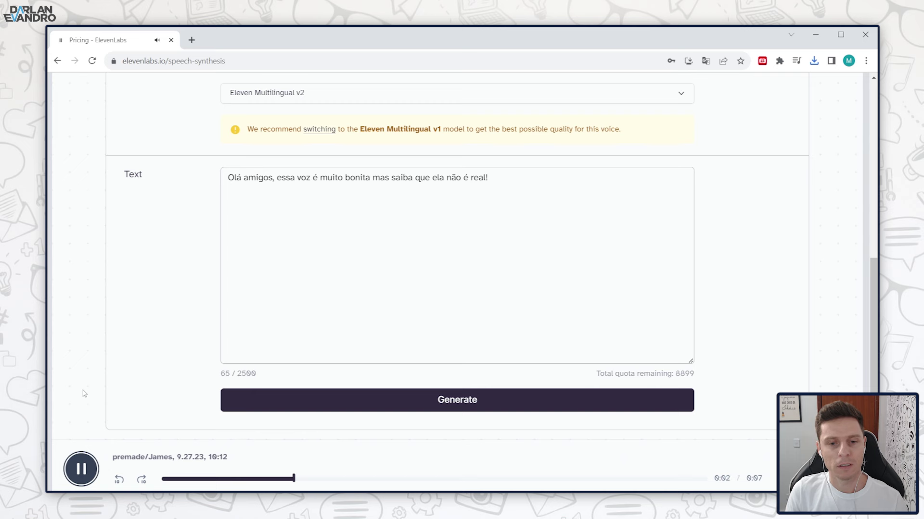
click(81, 470)
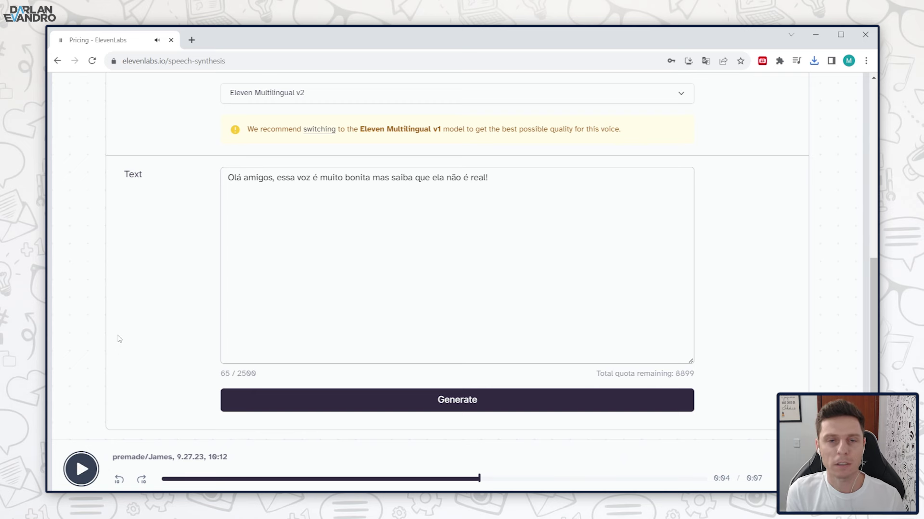
Switch the voice to Bella and reset its voice settings to default.
scroll(207, 296, up, 10)
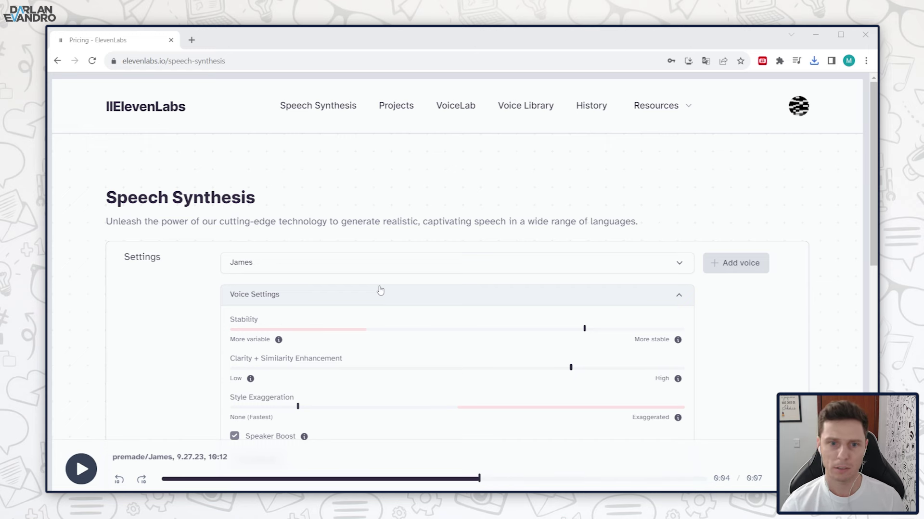
click(264, 263)
click(181, 284)
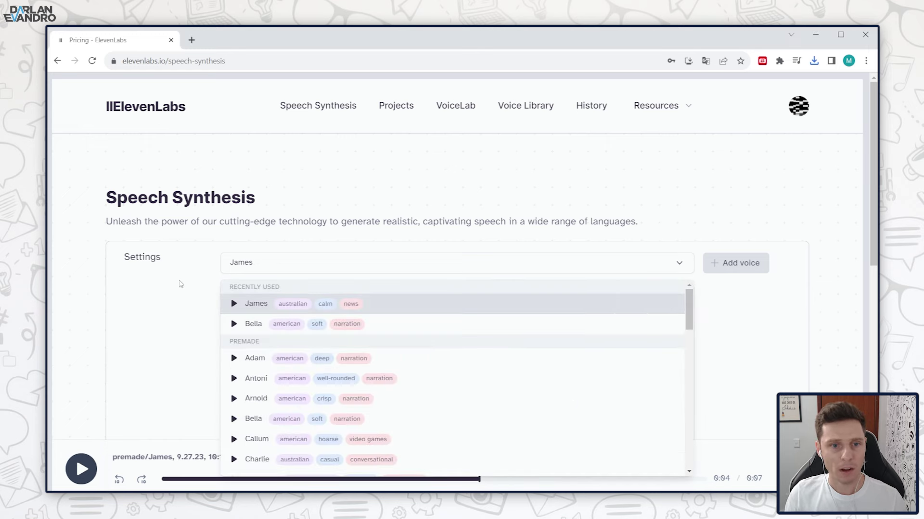
click(277, 266)
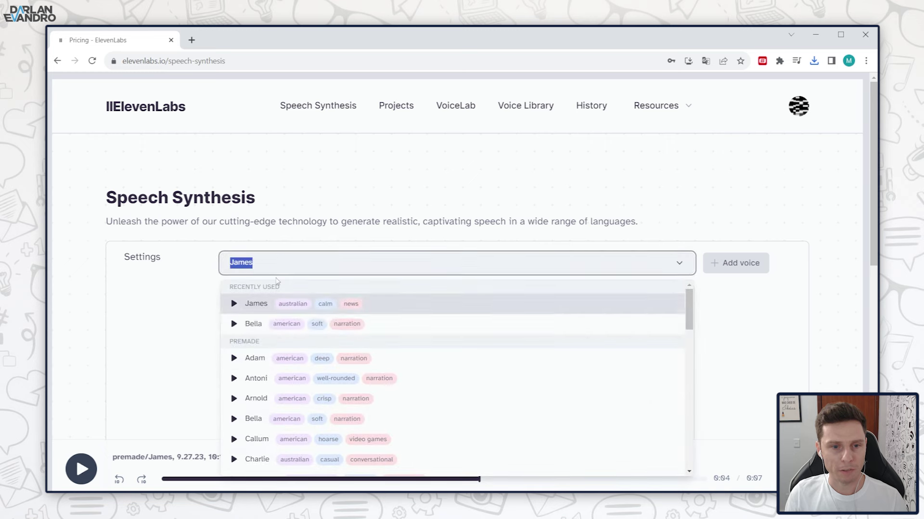
click(254, 324)
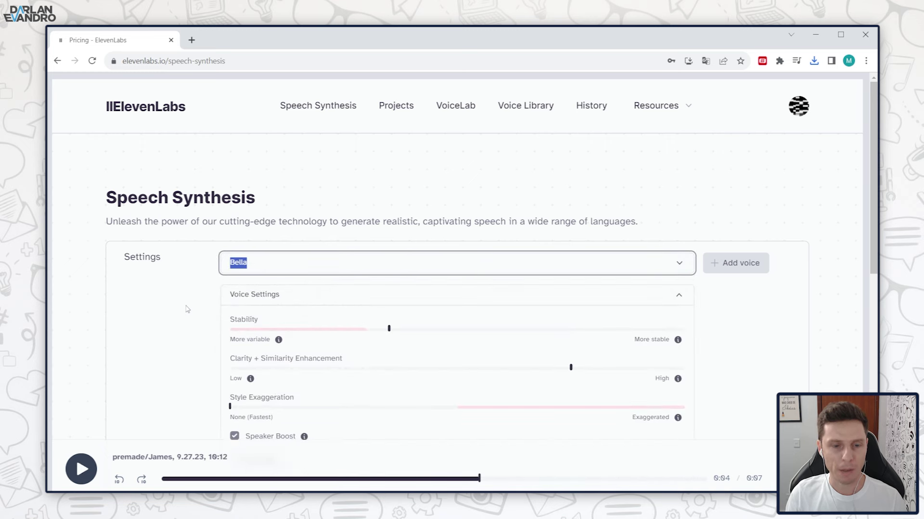
scroll(255, 337, down, 2)
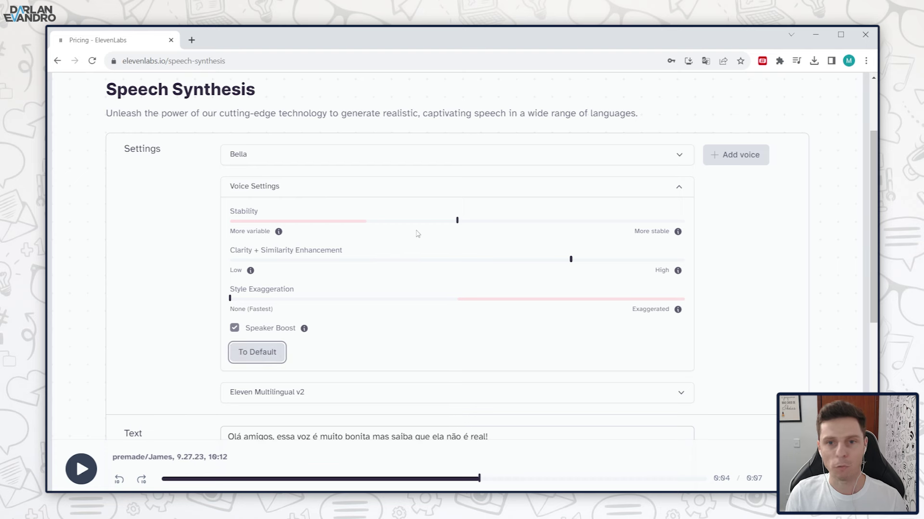
mouse_move(457, 212)
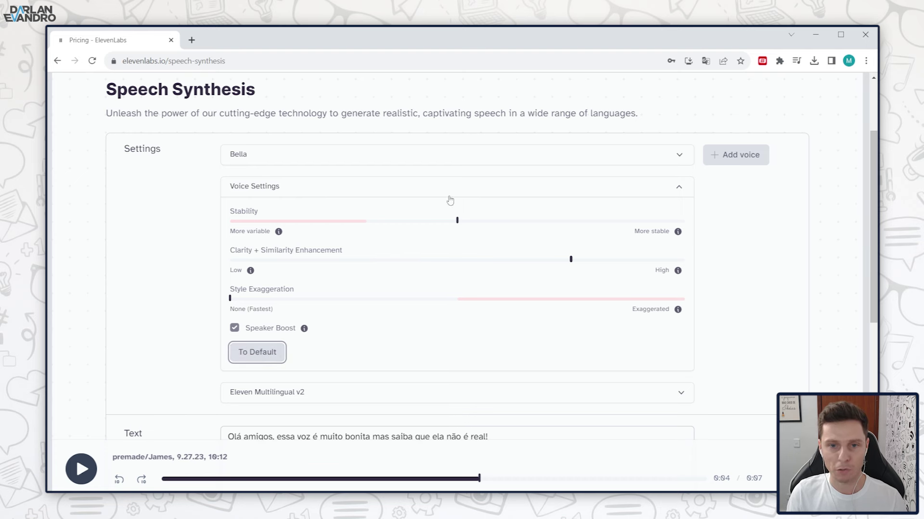
Replace the text with "Você deveria clicar no like, pois essa dica de ferramenta é muito poderosa.".
scroll(152, 330, down, 2)
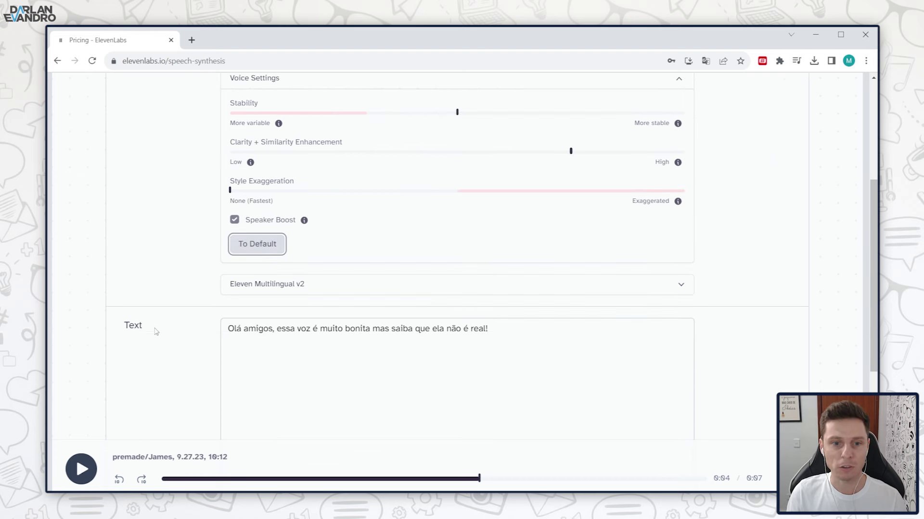
triple_click(305, 336)
text(Você deveria clicar no like, pois essa dica de ferramenta é muito poderosa.)
drag(233, 275, 452, 327)
click(281, 274)
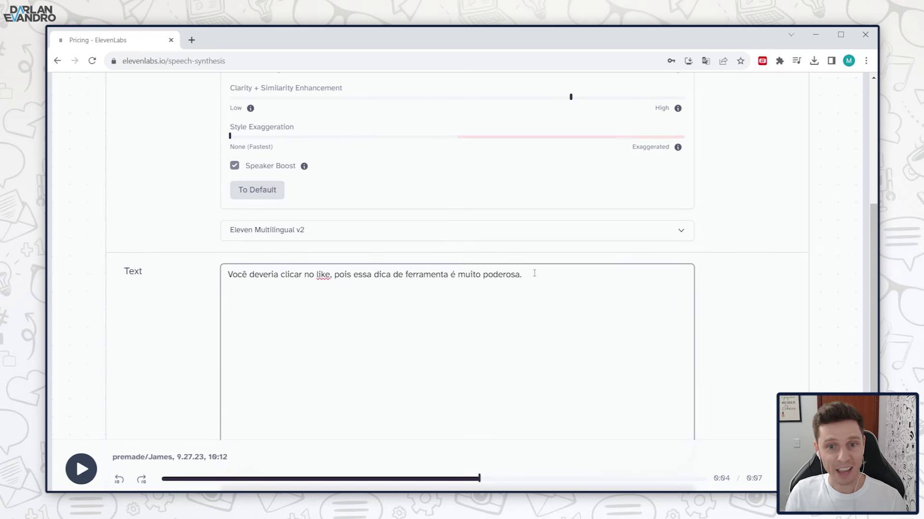
Generate the like-request sentence with Bella's default voice settings and listen to the result.
scroll(534, 274, down, 4)
scroll(463, 220, up, 5)
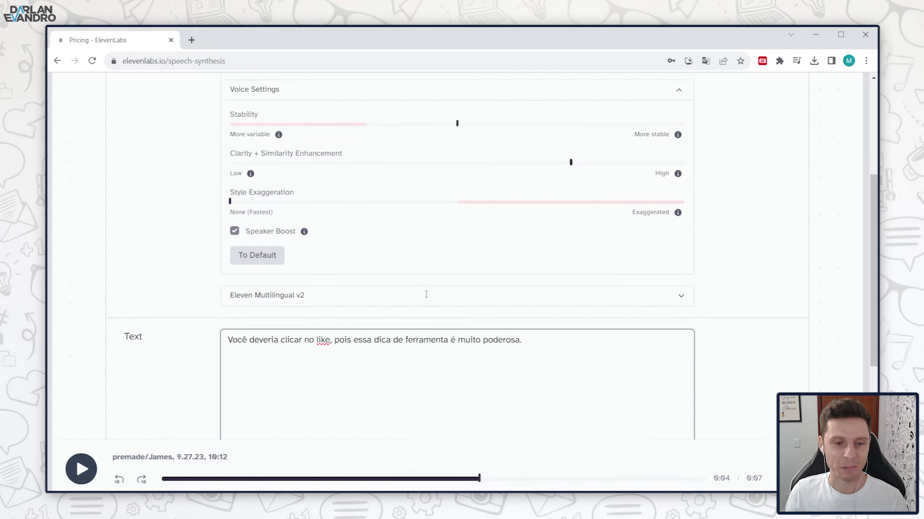
scroll(420, 322, down, 2)
scroll(420, 322, up, 3)
scroll(176, 205, down, 4)
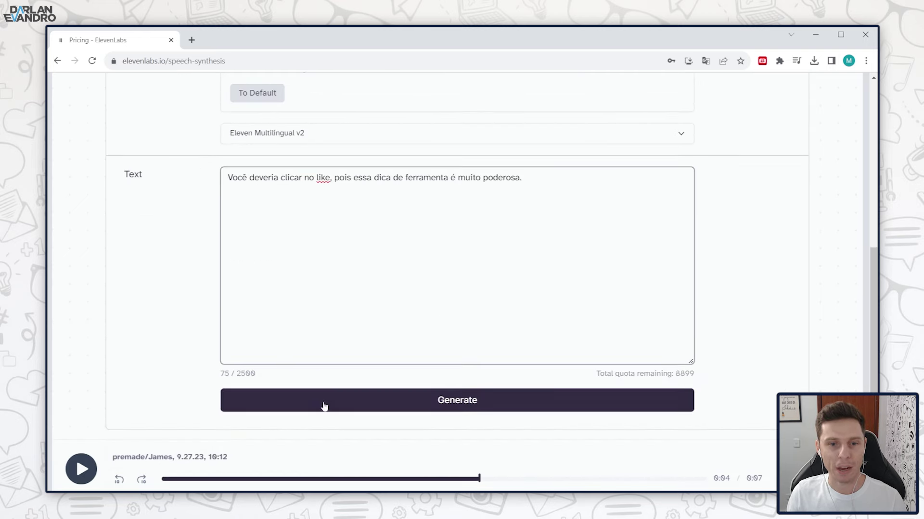
click(319, 399)
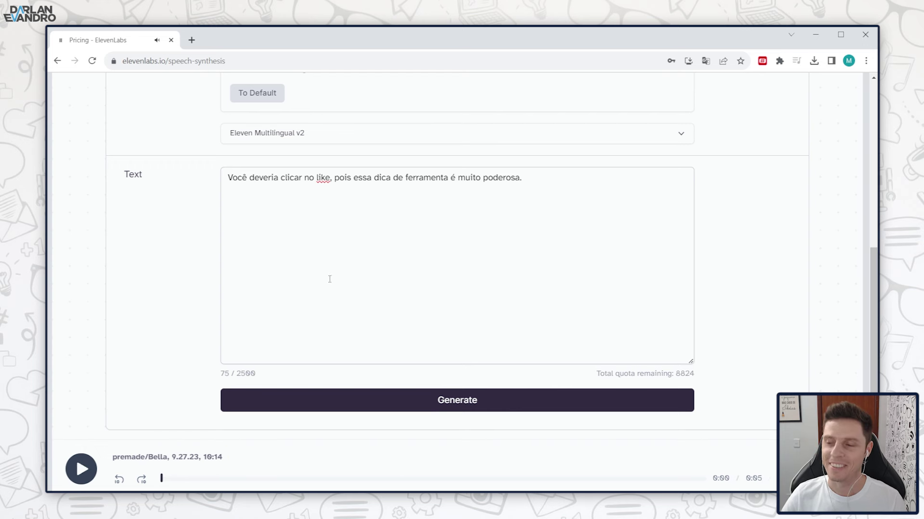
scroll(151, 272, down, 1)
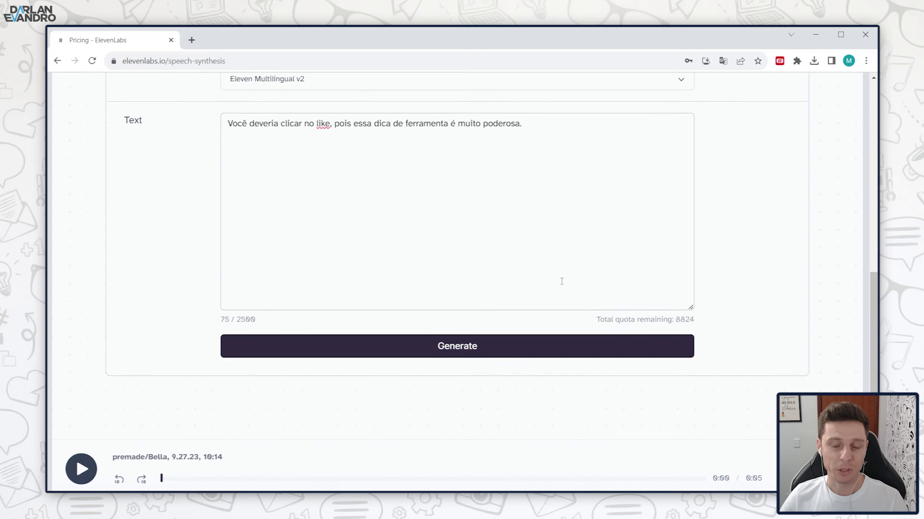
scroll(526, 281, down, 1)
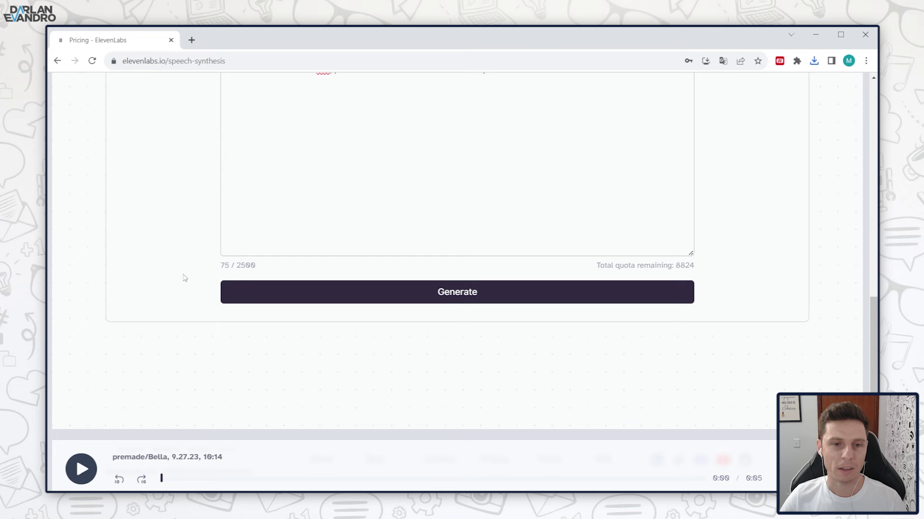
Raise Bella's Stability well towards More stable, add slight Style Exaggeration and generate the sentence again.
scroll(184, 277, up, 10)
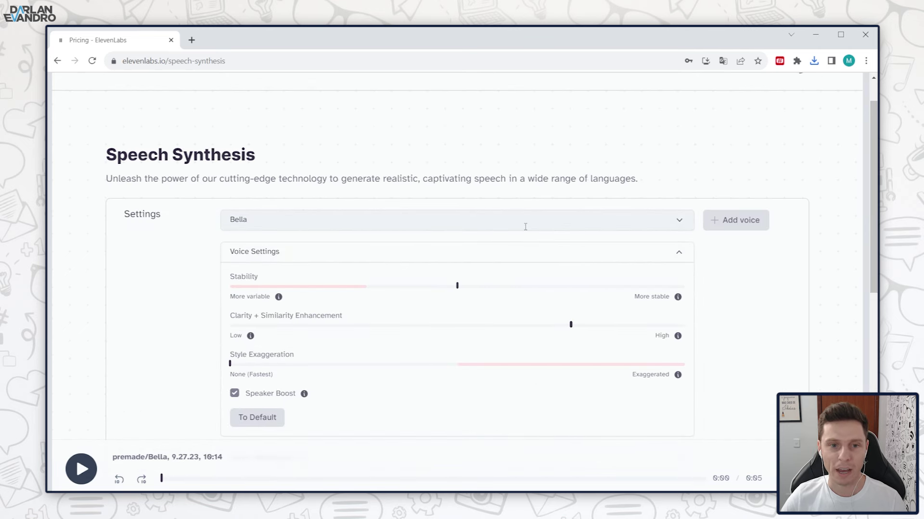
drag(457, 286, 627, 304)
drag(230, 365, 311, 365)
scroll(207, 320, down, 5)
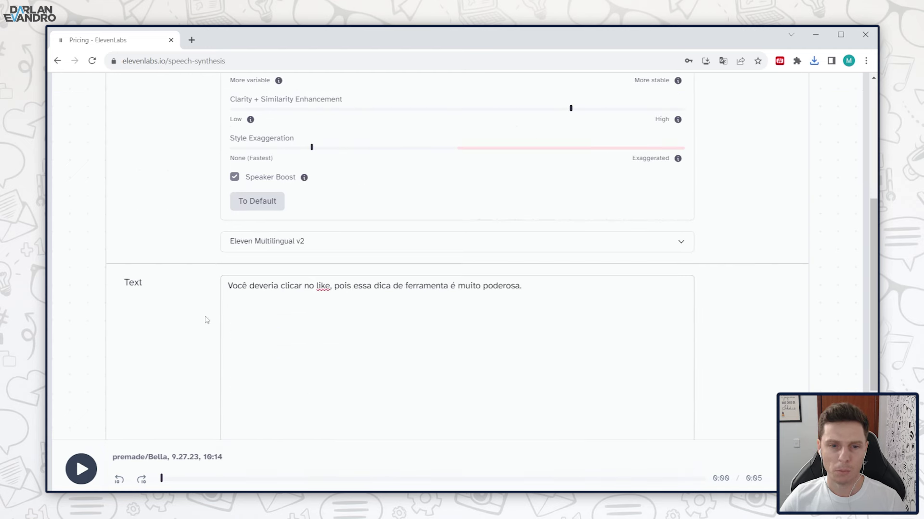
scroll(207, 320, down, 3)
click(401, 346)
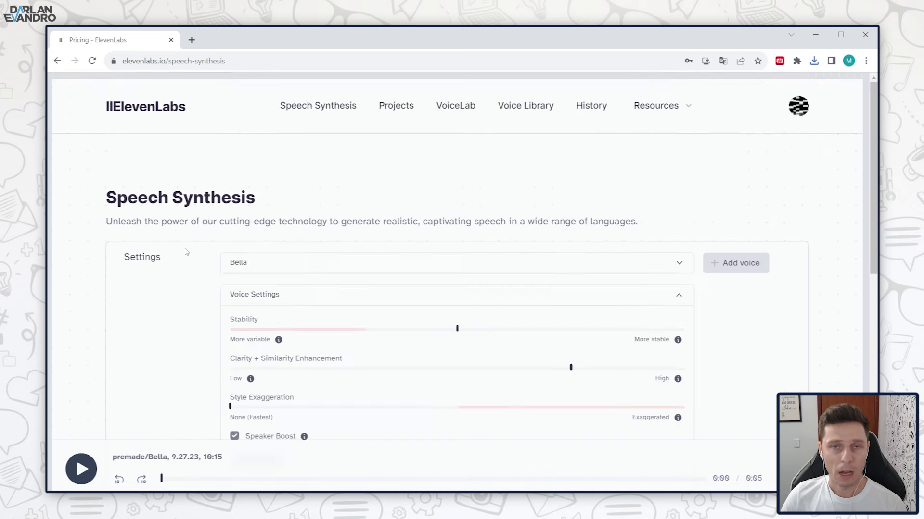
From Bella's default settings, raise only Stability well towards More stable, then generate and listen to the sentence again.
scroll(187, 252, down, 2)
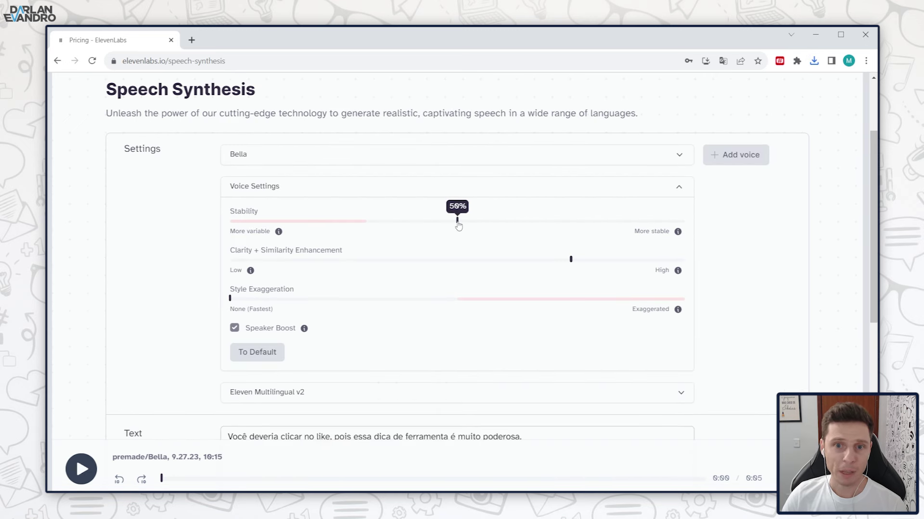
drag(459, 222, 640, 237)
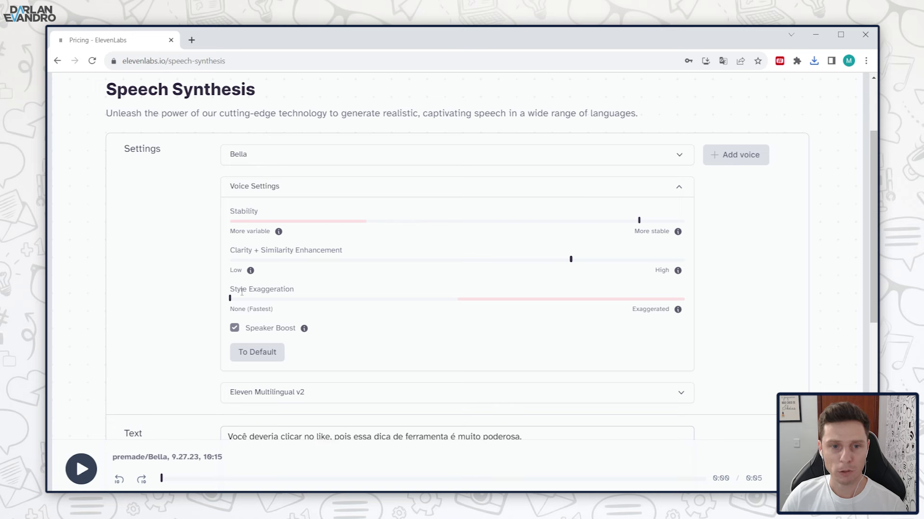
scroll(164, 291, down, 7)
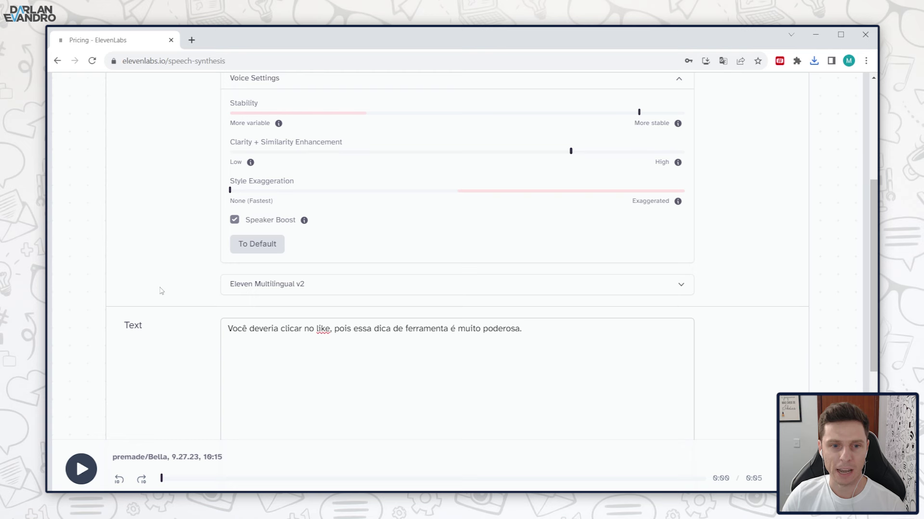
click(249, 293)
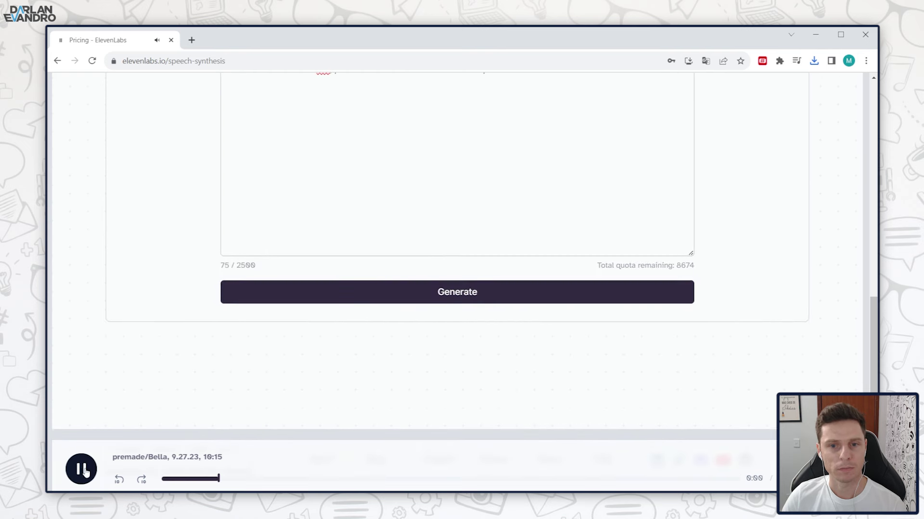
Browse the premade voice list, examining each voice's accent, tone and intended use, then close it with Bella still chosen.
scroll(163, 389, up, 2)
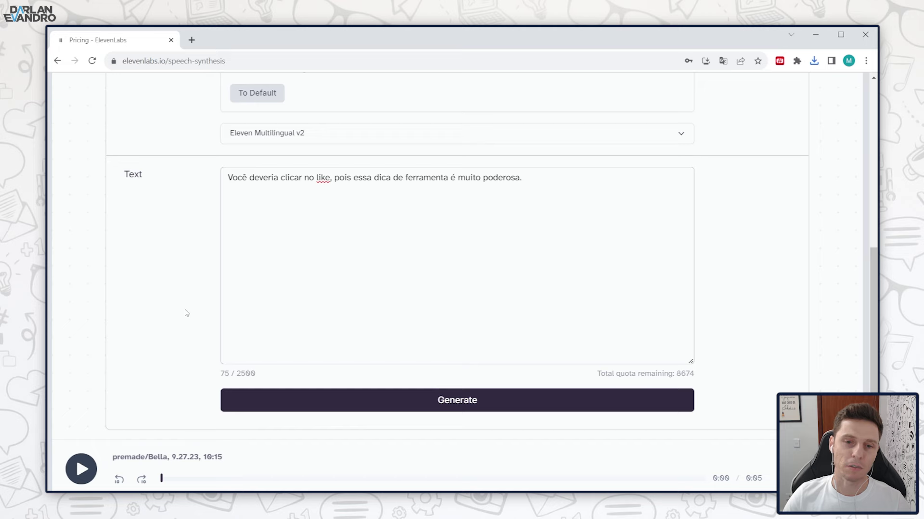
scroll(187, 313, up, 6)
scroll(188, 312, up, 1)
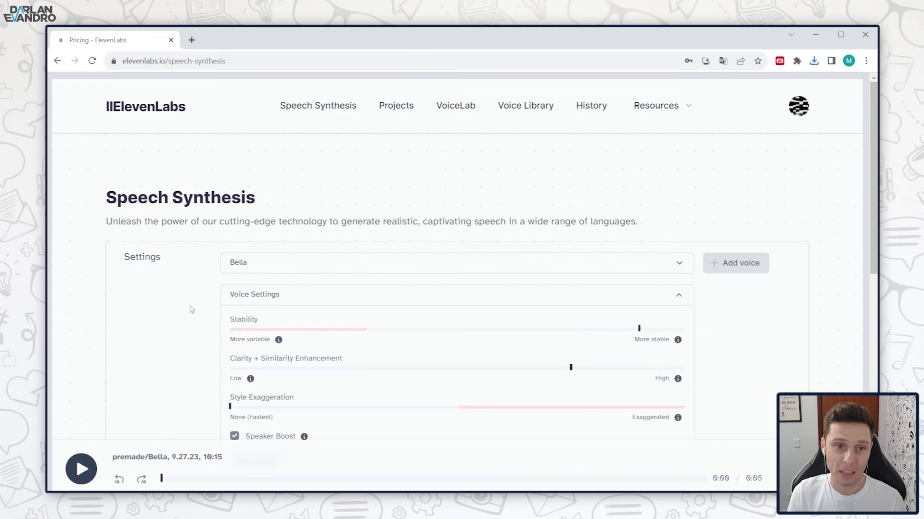
scroll(138, 287, down, 2)
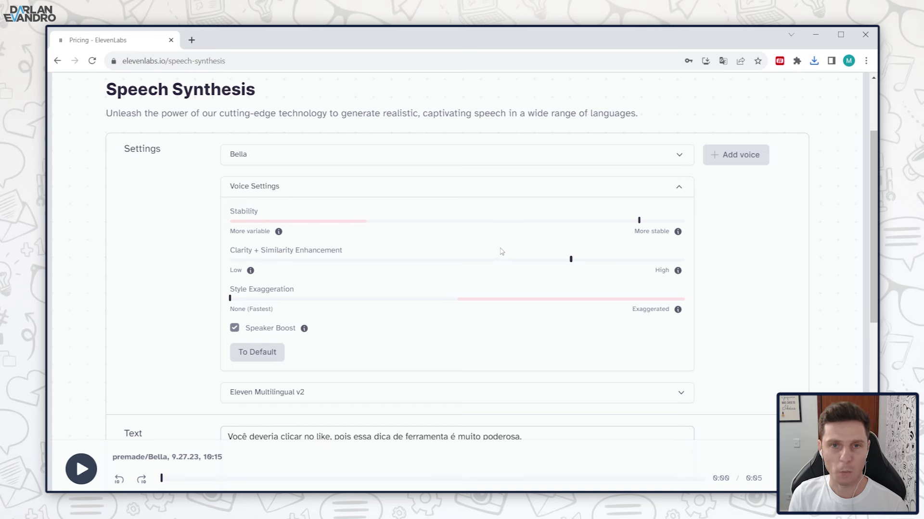
click(241, 154)
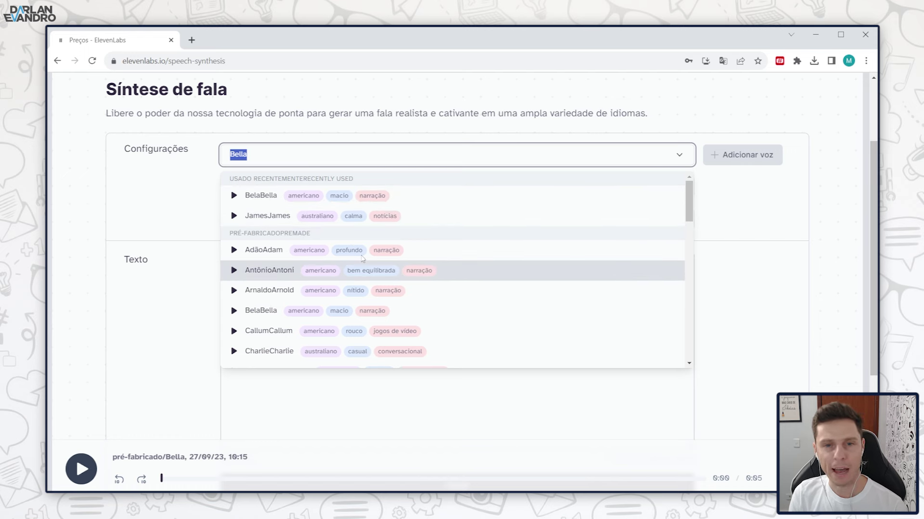
scroll(387, 250, down, 1)
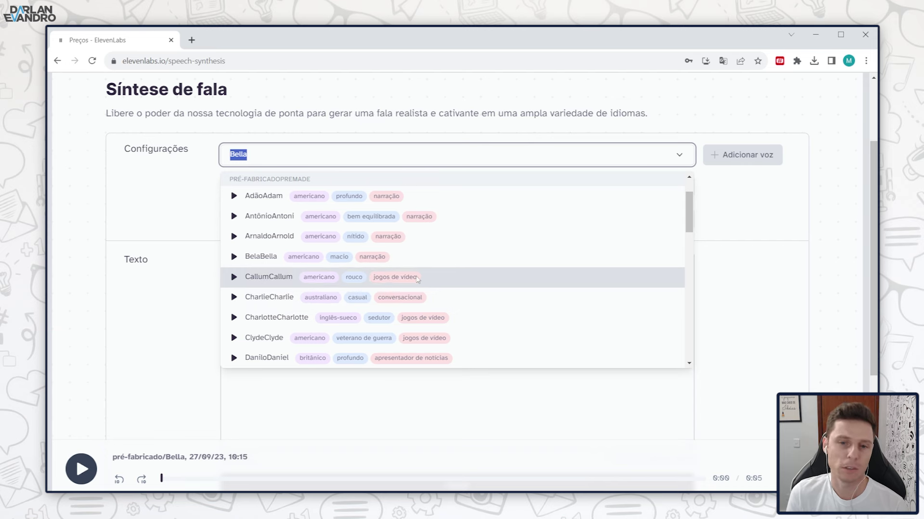
scroll(418, 279, down, 3)
scroll(419, 303, down, 2)
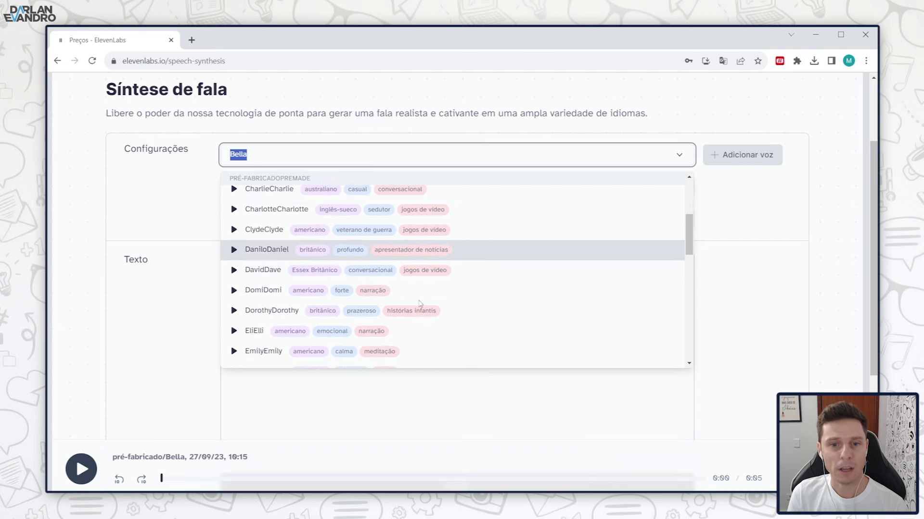
scroll(421, 298, down, 5)
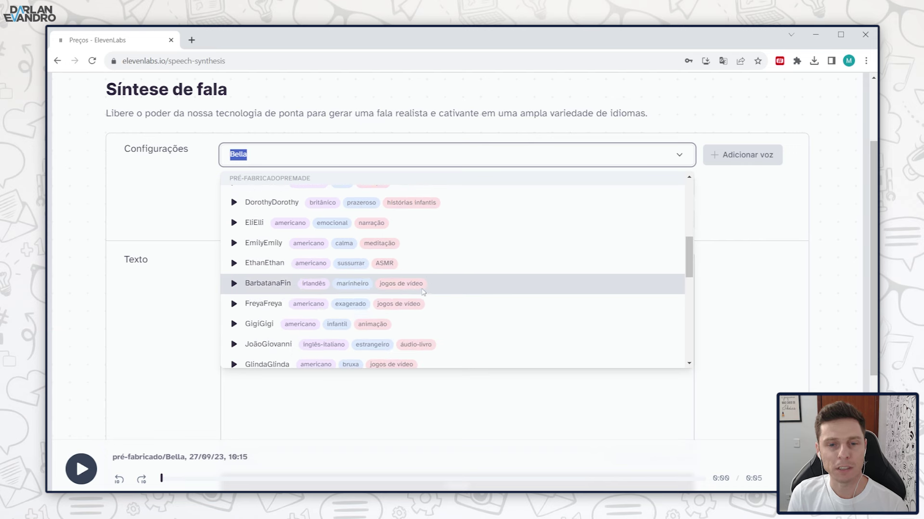
scroll(433, 273, down, 5)
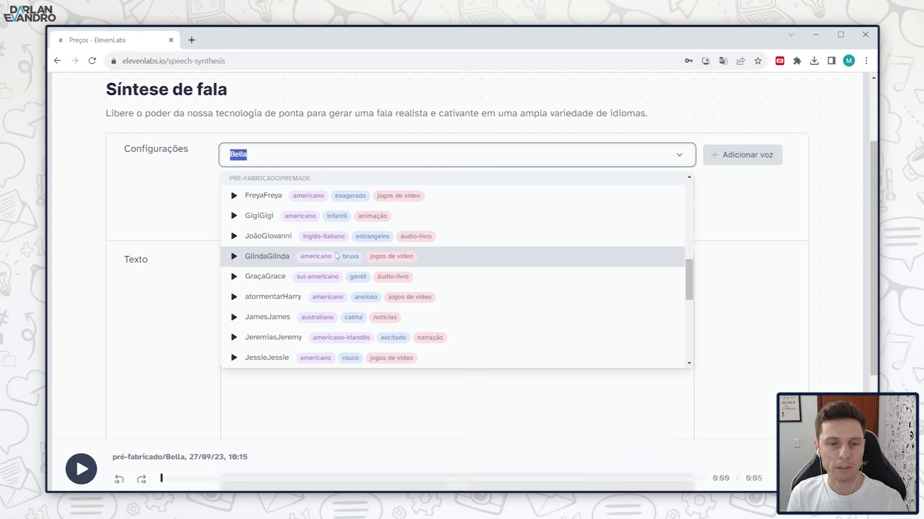
click(155, 196)
Go to VoiceLab and start adding a new generative voice with the Voice Design option.
scroll(799, 304, up, 2)
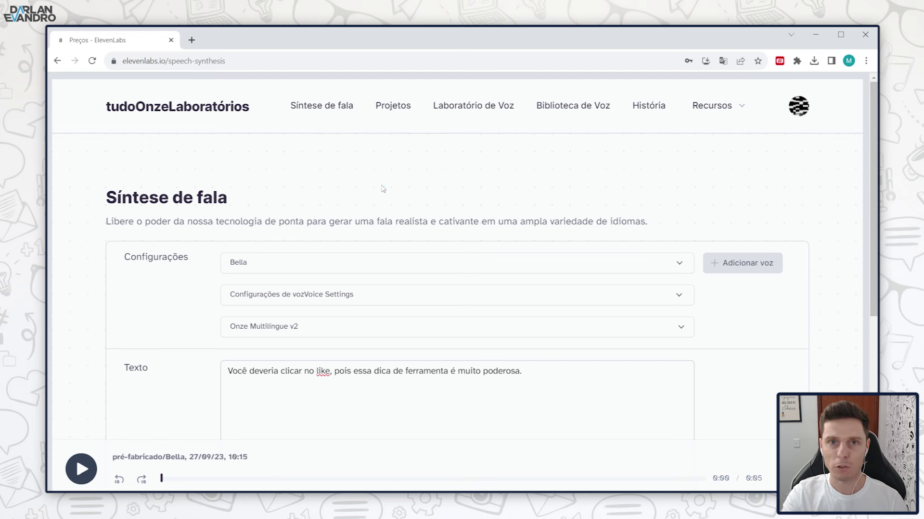
click(472, 107)
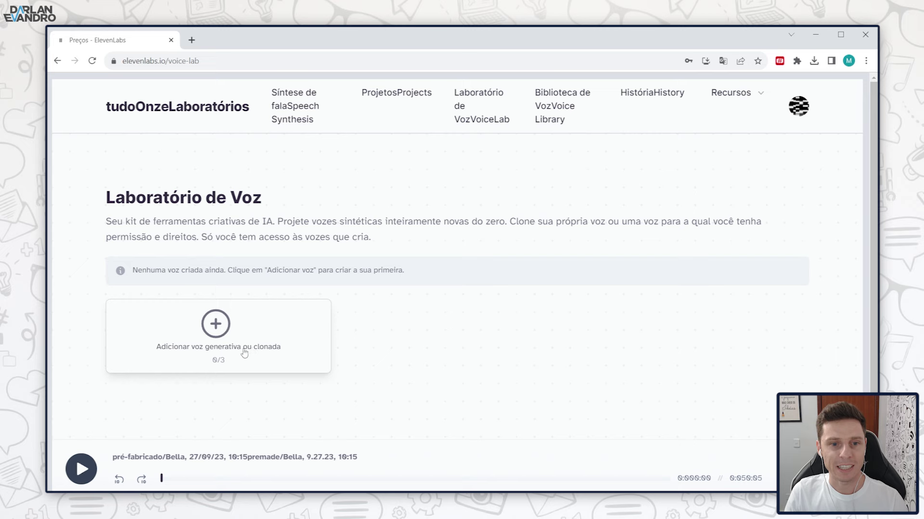
click(221, 324)
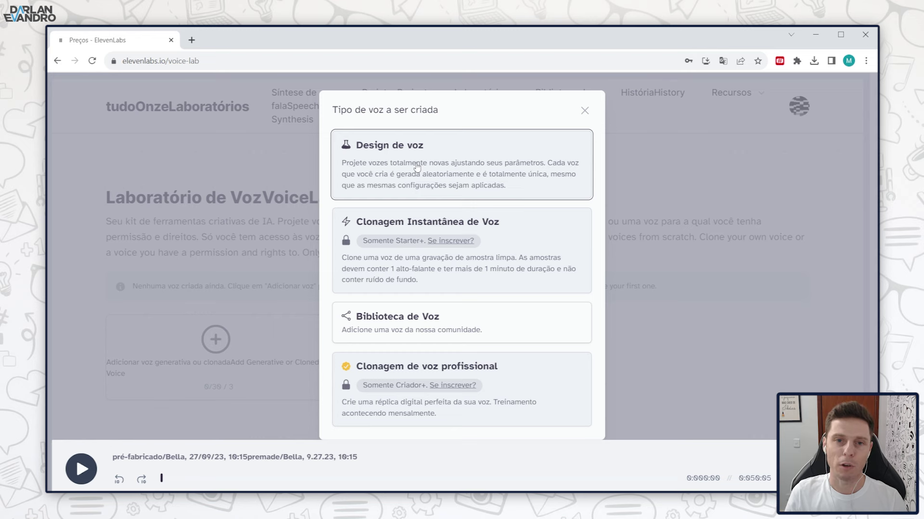
click(379, 162)
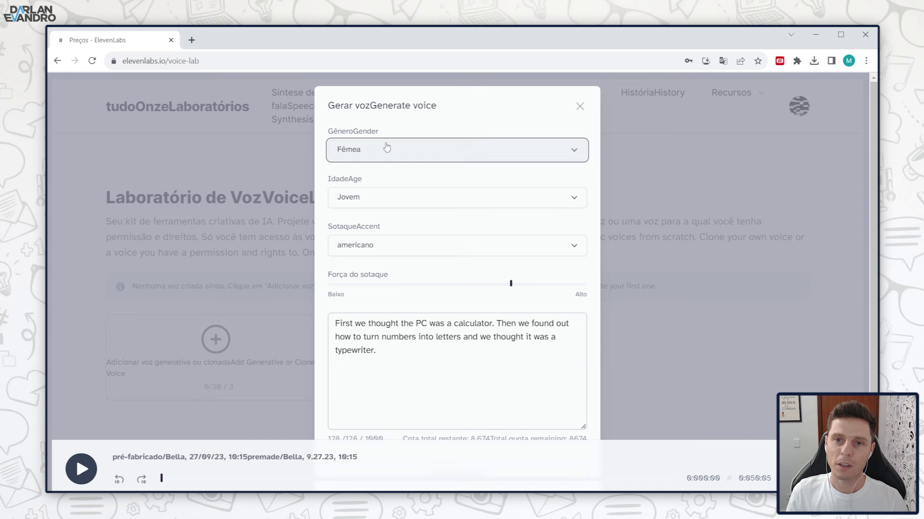
Set the designed voice's gender to Male and its age to Old.
click(386, 148)
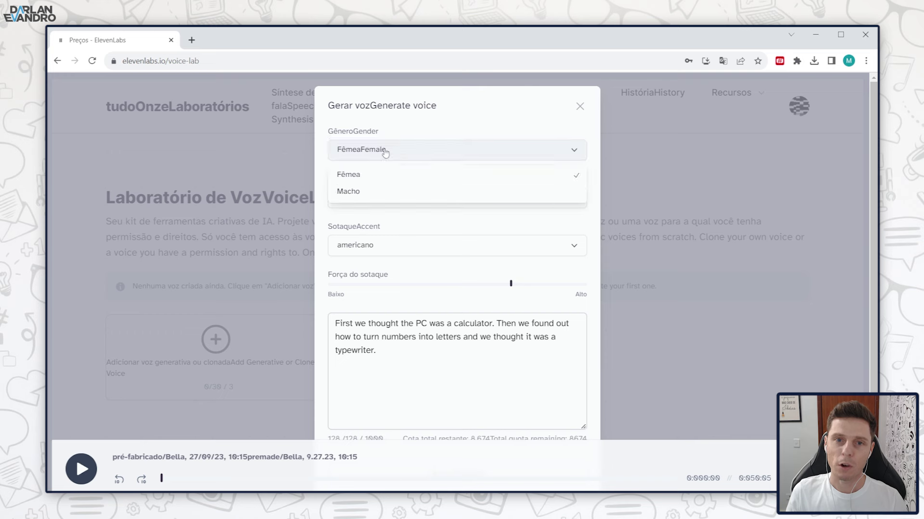
click(354, 192)
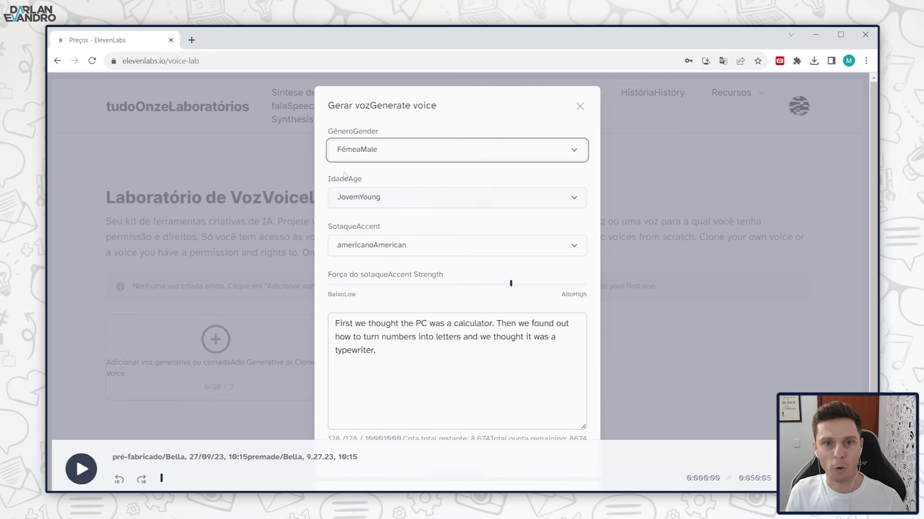
click(356, 199)
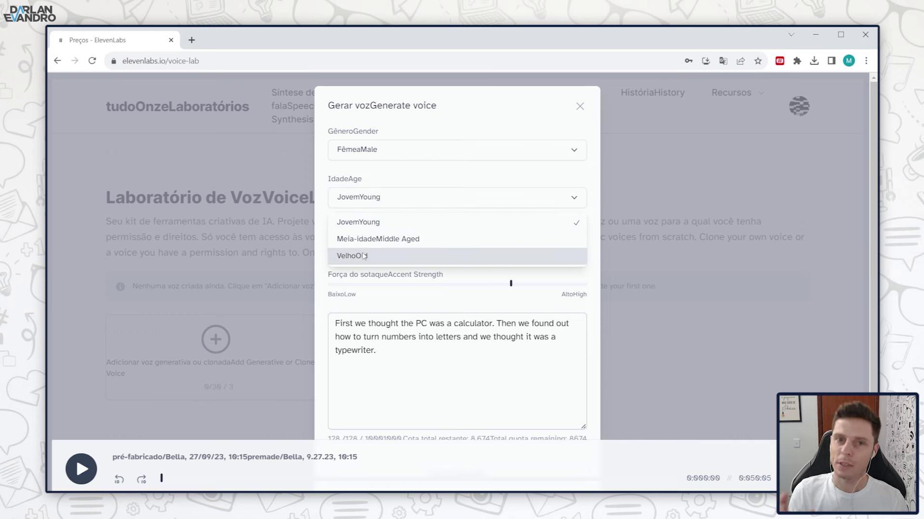
click(365, 256)
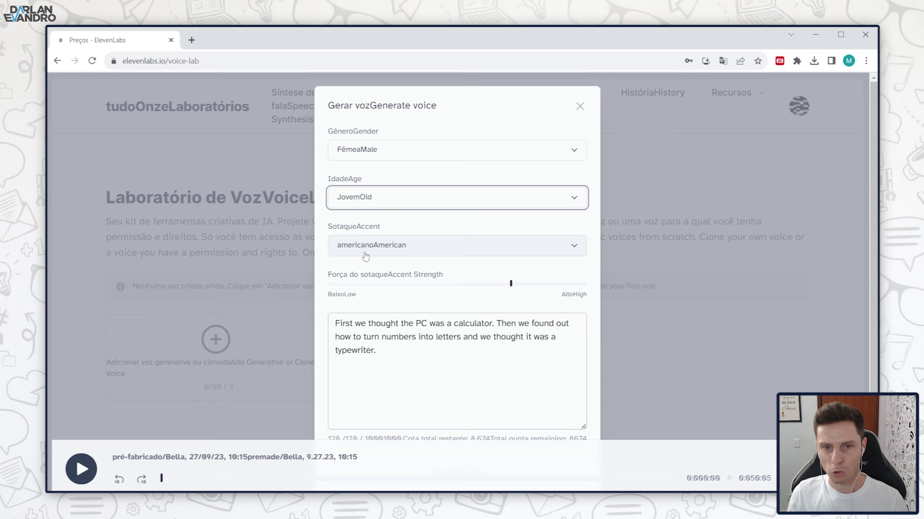
Set the designed voice's accent to Indian.
scroll(354, 242, down, 1)
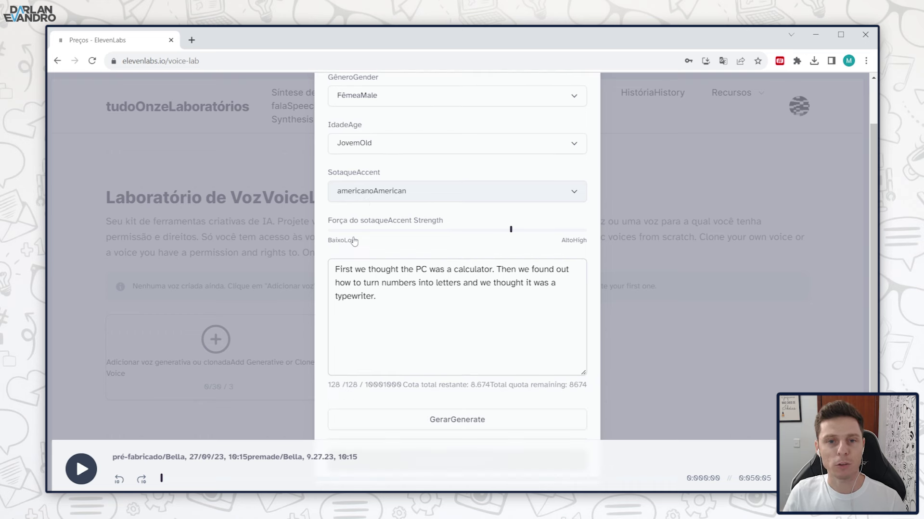
click(388, 200)
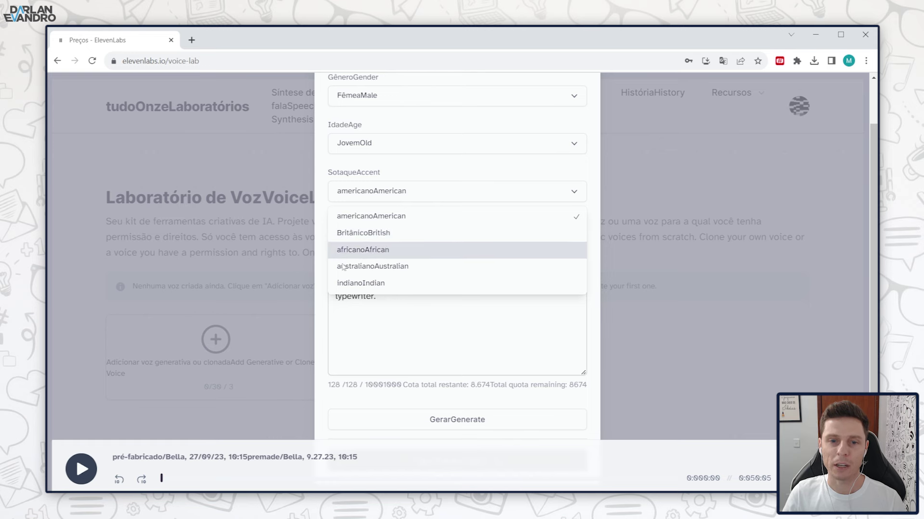
click(362, 286)
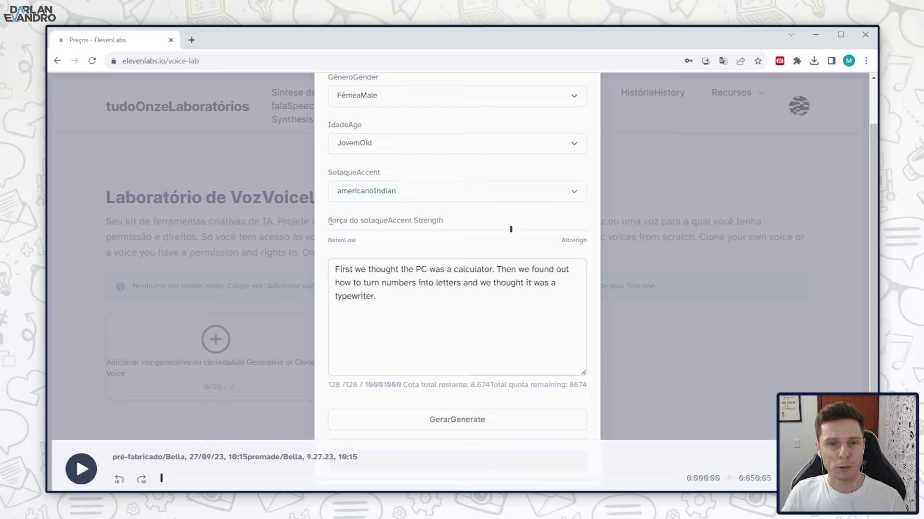
drag(331, 221, 514, 230)
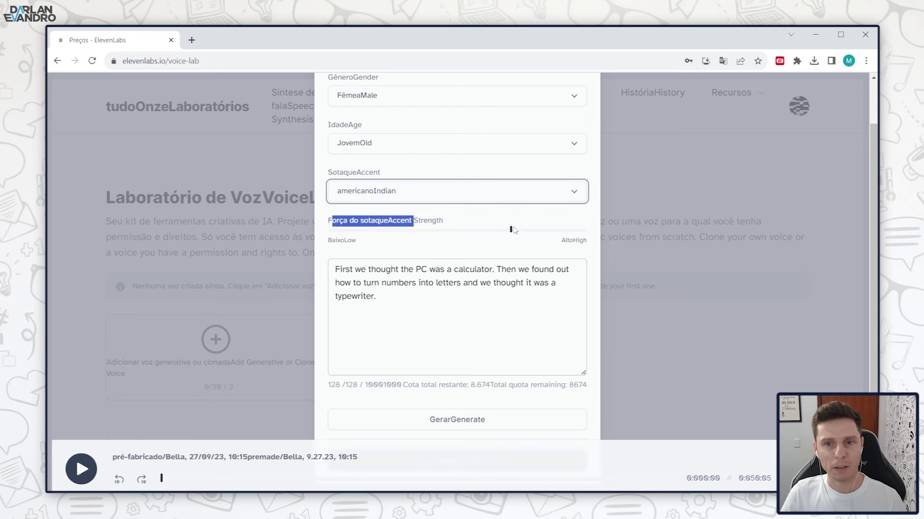
click(403, 219)
Replace the sample text with "Esse canal é legal hein? Só tem conteúdo interessante e que pode ajudar o pequeno empreendedor. Muito legal mesmo.".
click(430, 301)
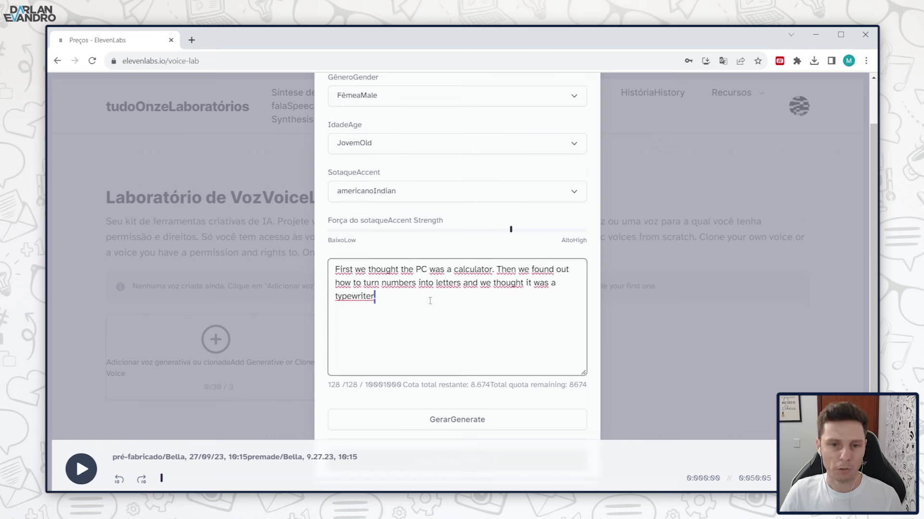
key(ctrl+a)
key(BackSpace)
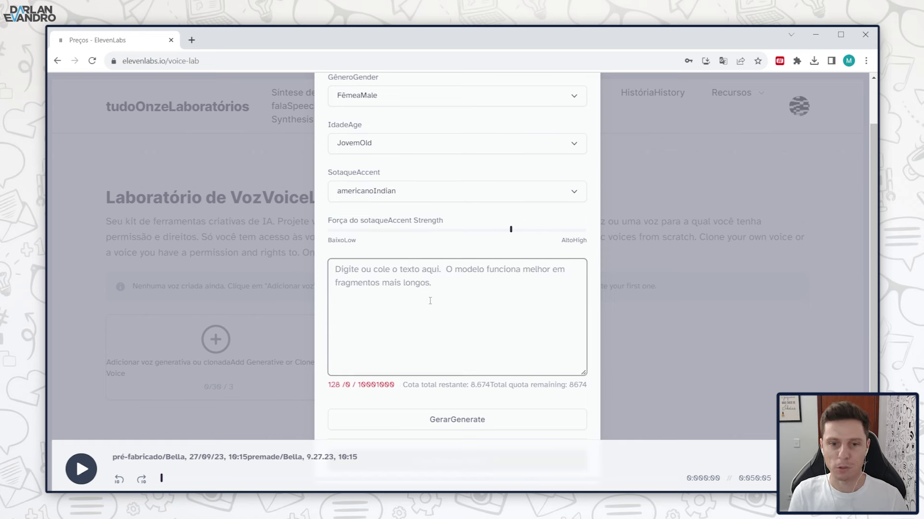
text(Esse canal é legal hein? Só tem conteúdo interessante e que pode ajudar o pequeno empreendedor. Muito legal mesmo.)
scroll(444, 229, down, 1)
drag(343, 232, 494, 243)
click(522, 243)
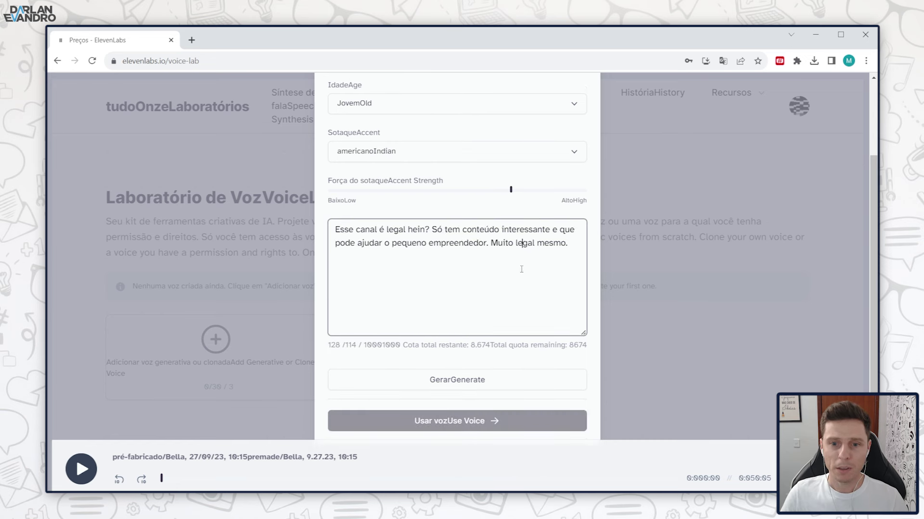
Generate a spoken preview of the sample text with the designed old male Indian-accent voice.
click(460, 383)
scroll(389, 230, up, 2)
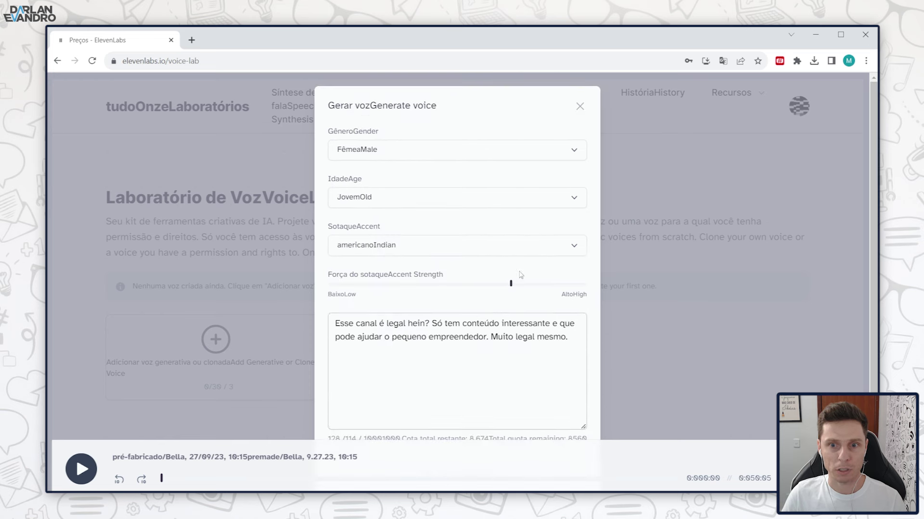
scroll(458, 264, down, 2)
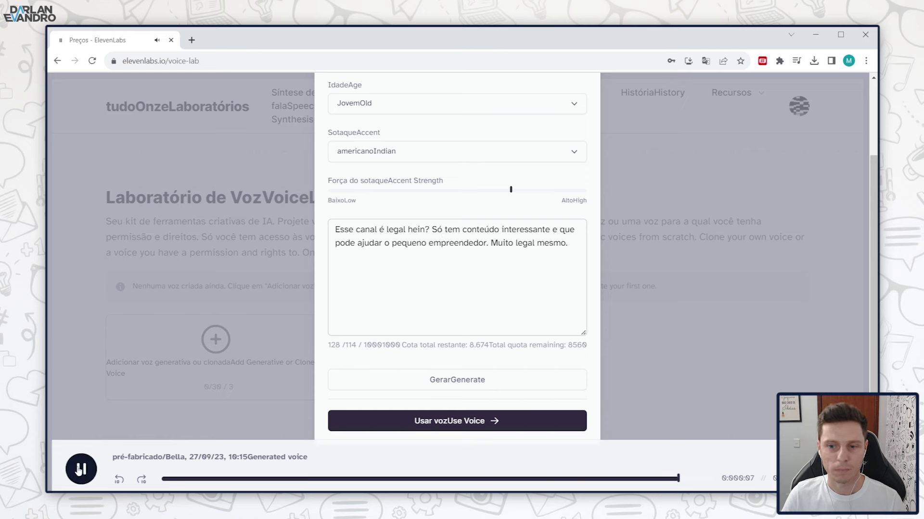
scroll(418, 230, up, 2)
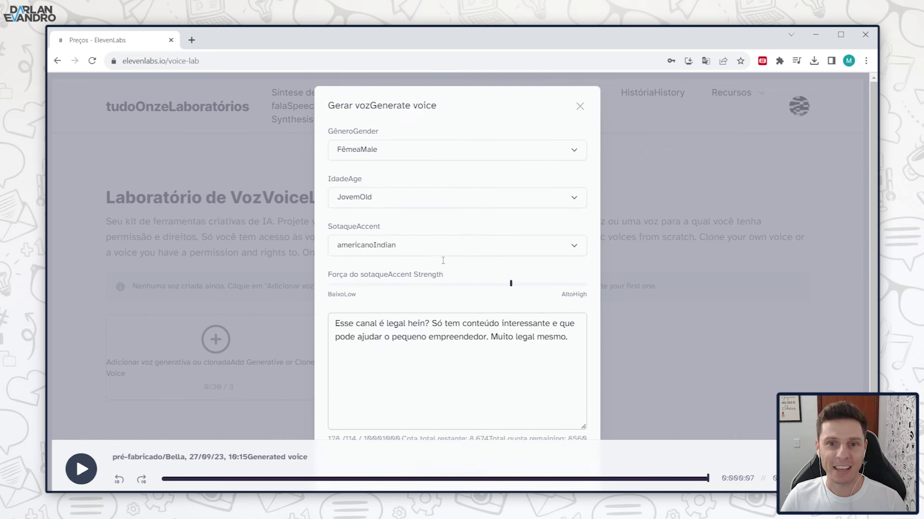
scroll(448, 266, down, 2)
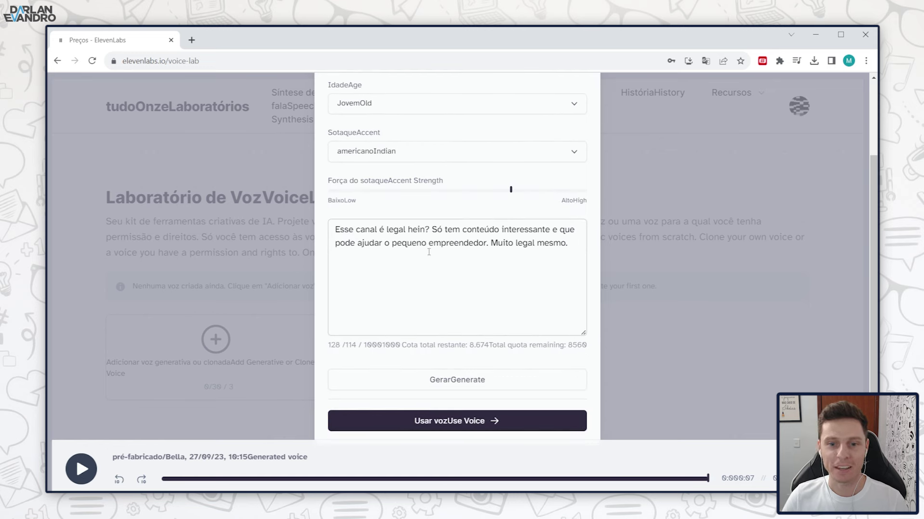
scroll(426, 250, up, 1)
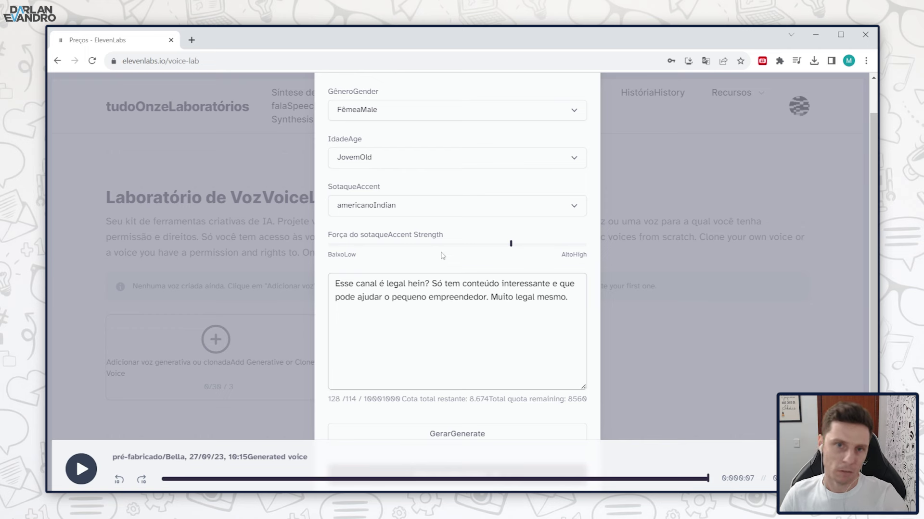
scroll(477, 270, down, 1)
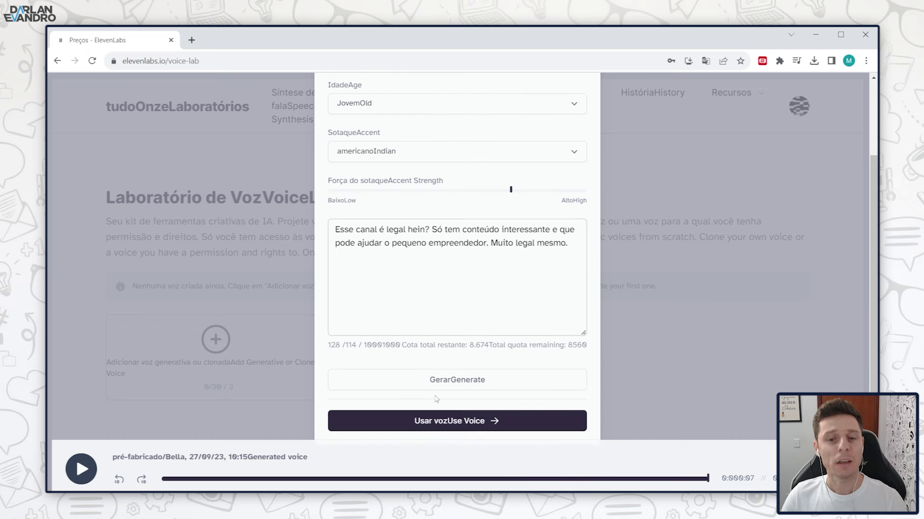
Use the designed voice, name it "Voz Indiano Idoso", and create it in VoiceLab.
click(468, 422)
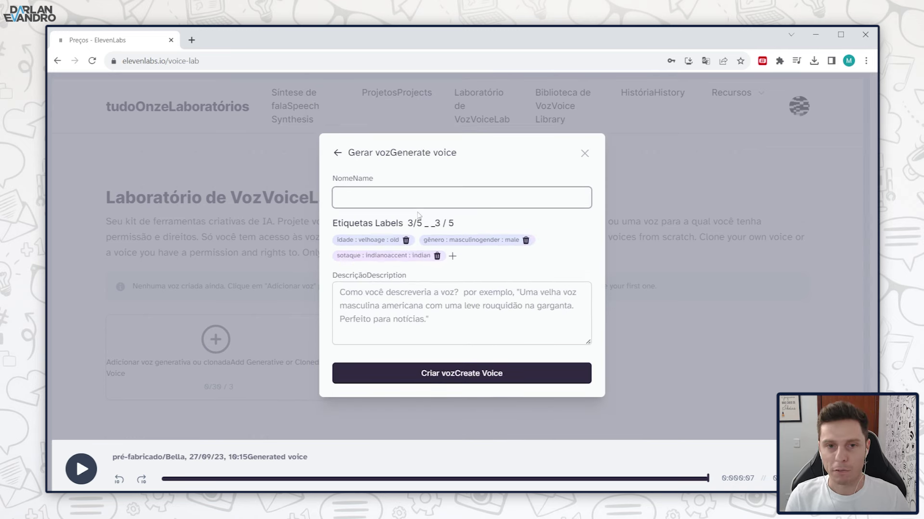
text(Voz Indiano Idoso)
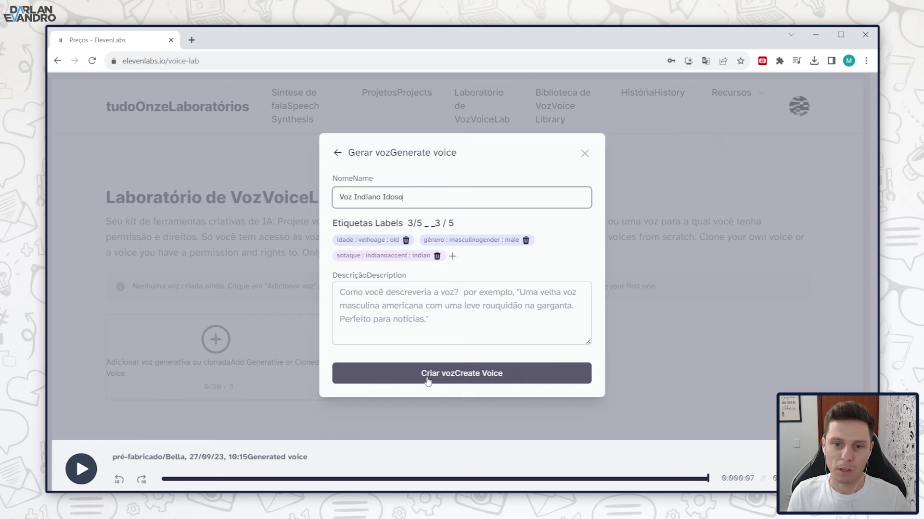
click(462, 373)
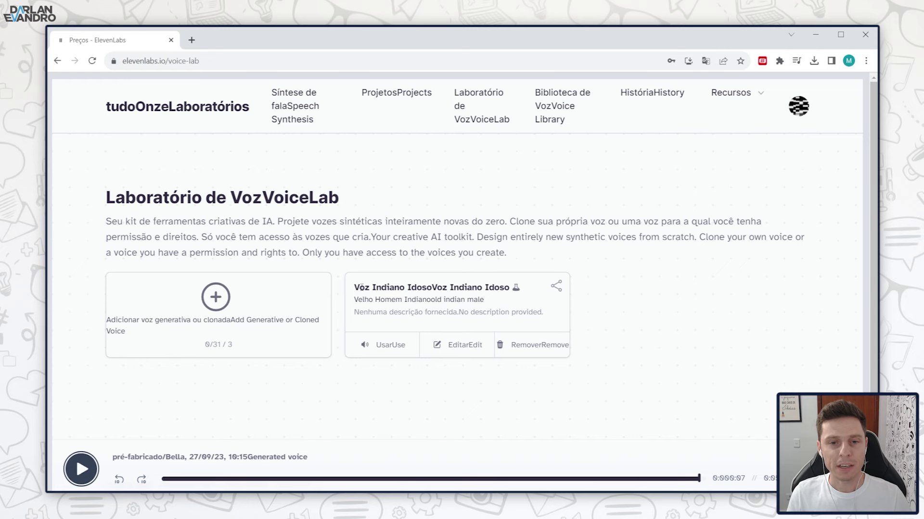
drag(362, 287, 499, 301)
click(498, 300)
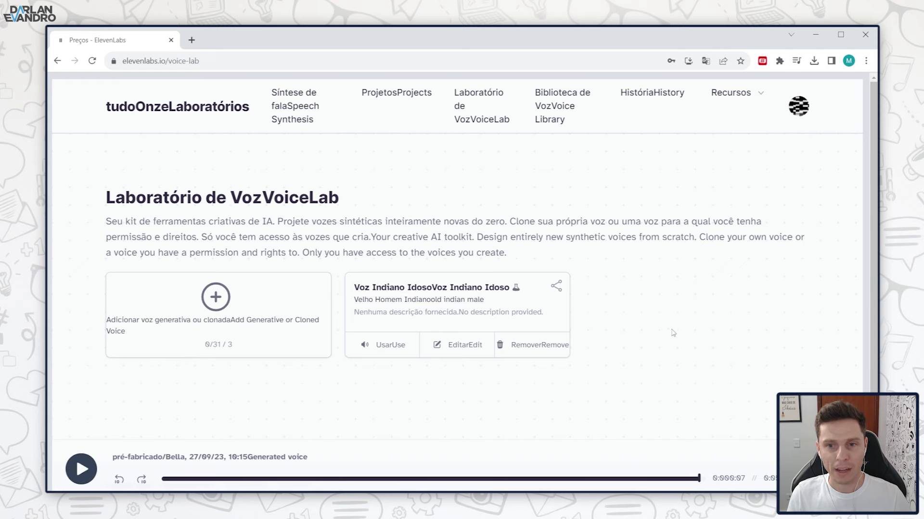
Go to Speech Synthesis and switch the translated page back to its original English.
click(191, 113)
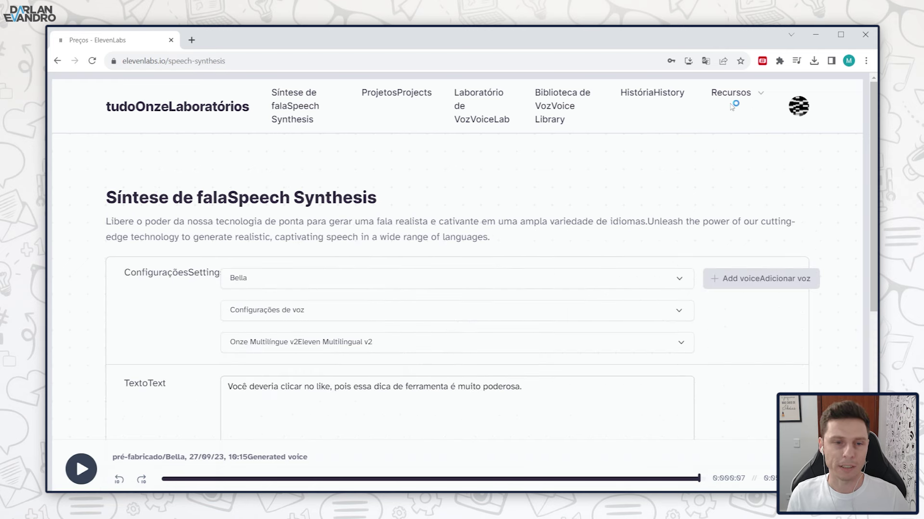
click(705, 61)
click(598, 82)
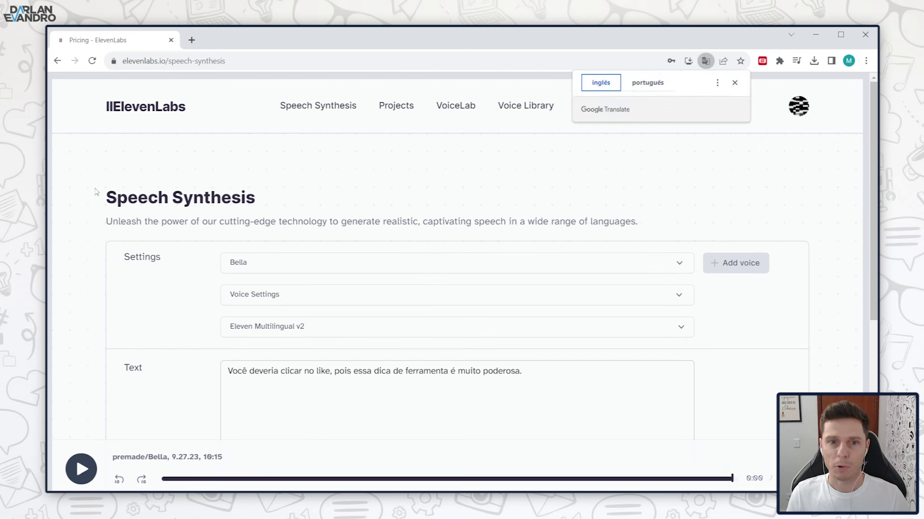
Select the generated voice "Voz Indiano Idoso" for speech synthesis and check its voice settings.
click(270, 259)
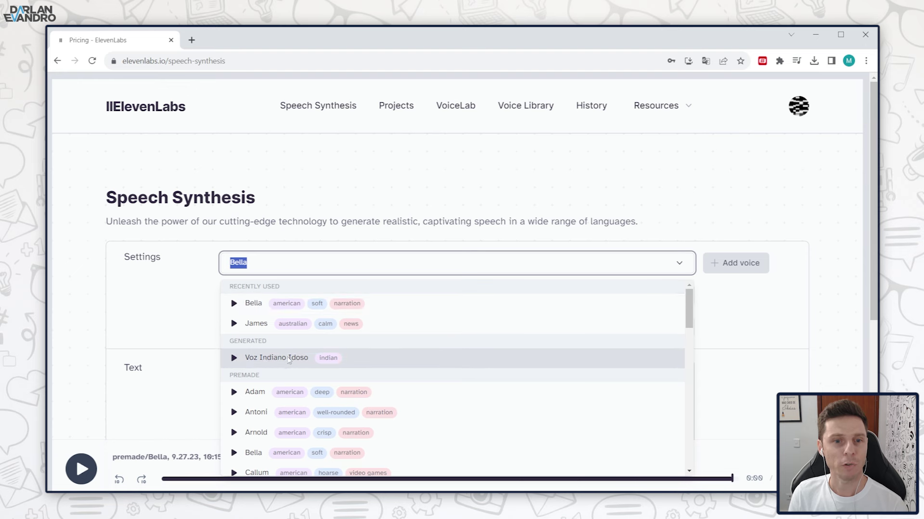
click(270, 358)
scroll(288, 293, down, 2)
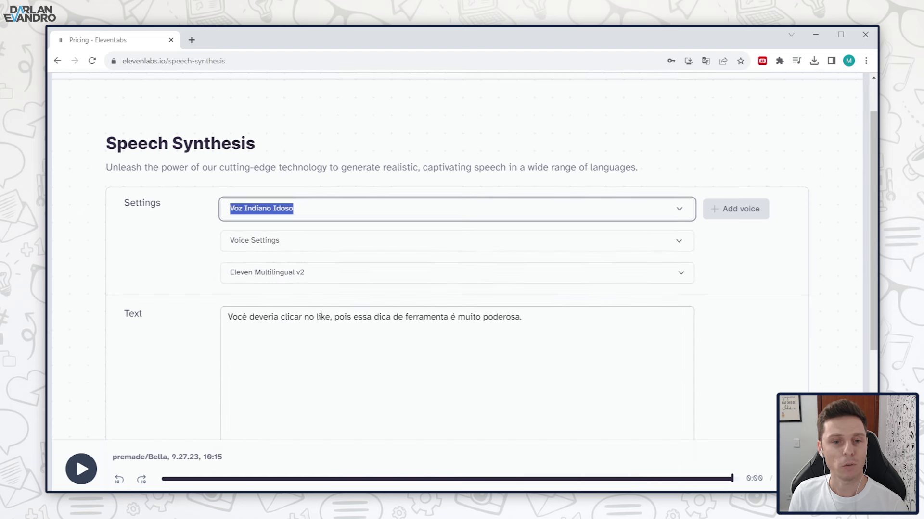
click(250, 187)
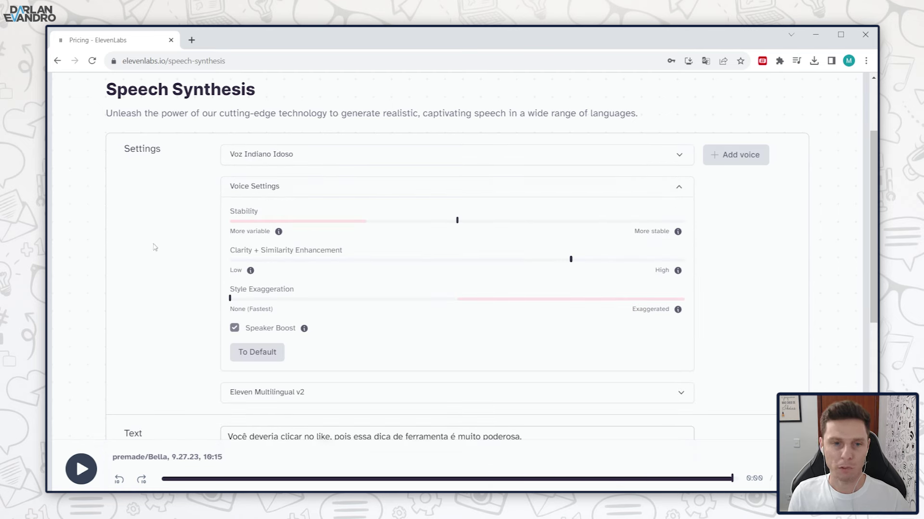
click(683, 188)
Generate speech from the existing text "Você deveria clicar no like, pois essa dica de ferramenta é muito poderosa." with the selected voice.
drag(525, 263, 215, 256)
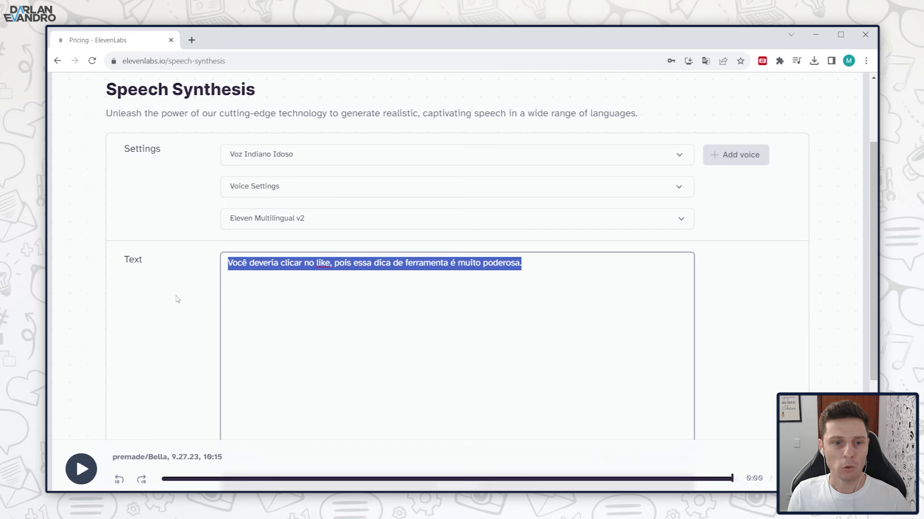
scroll(177, 299, down, 3)
click(405, 320)
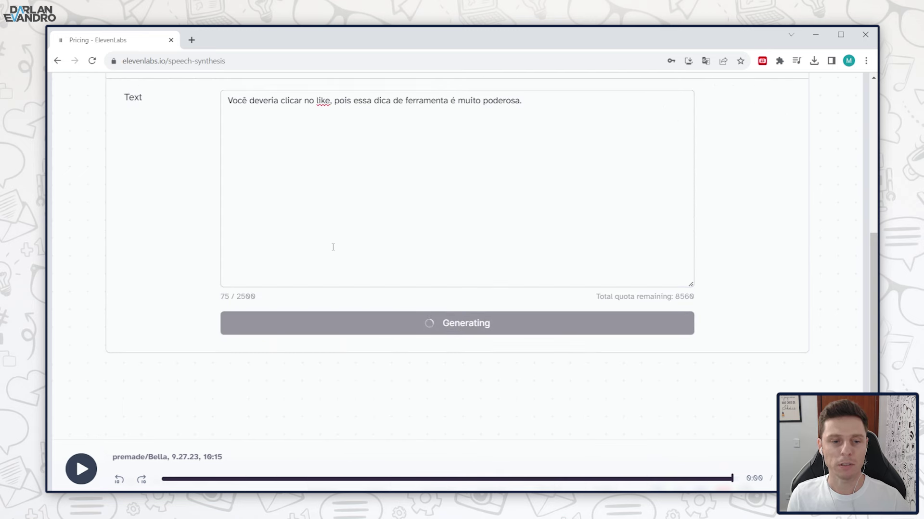
scroll(236, 233, up, 1)
scroll(241, 236, up, 1)
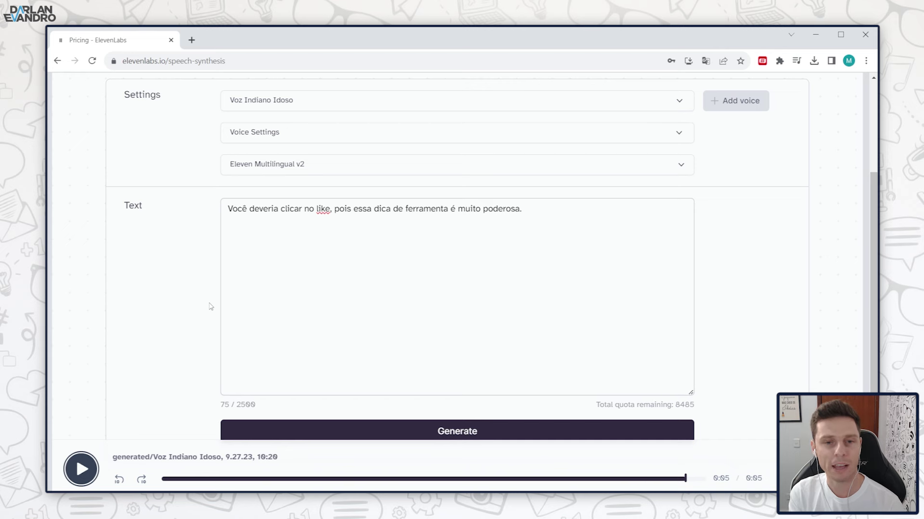
triple_click(544, 210)
click(299, 208)
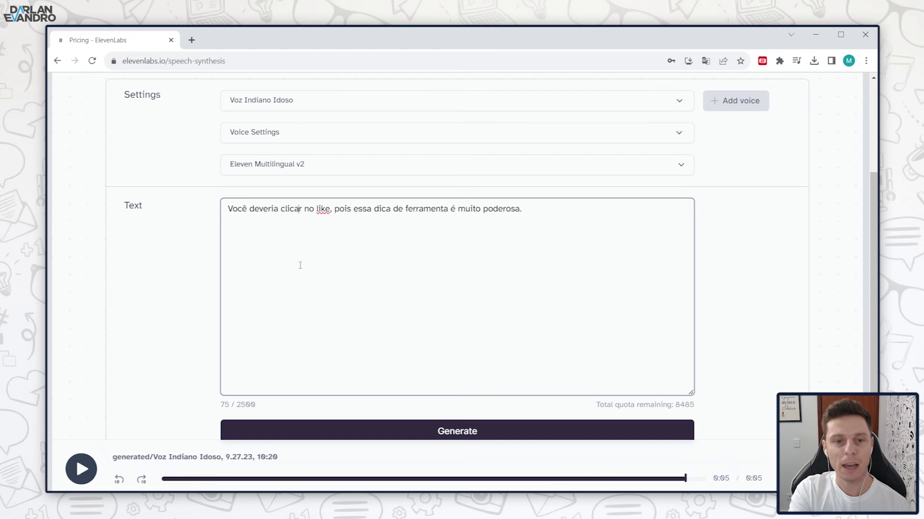
scroll(299, 262, up, 2)
scroll(239, 256, down, 2)
drag(544, 228, 226, 209)
click(267, 209)
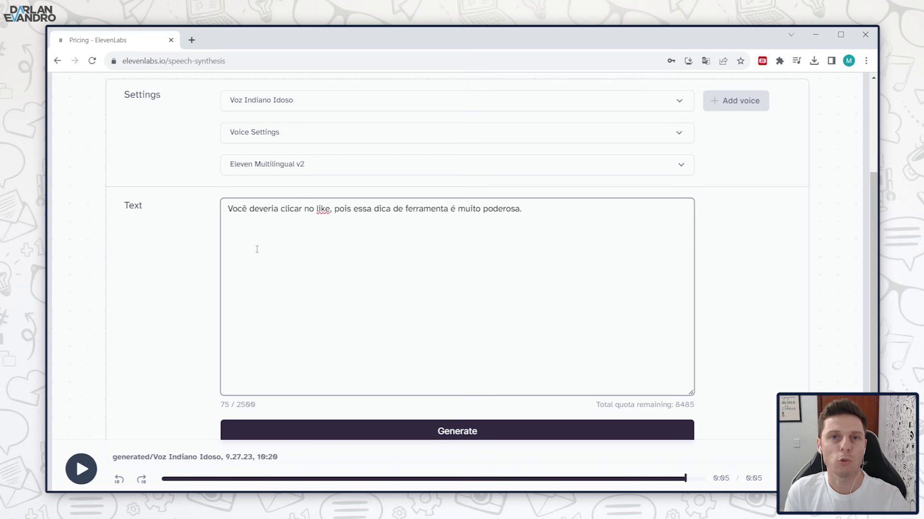
scroll(293, 254, up, 2)
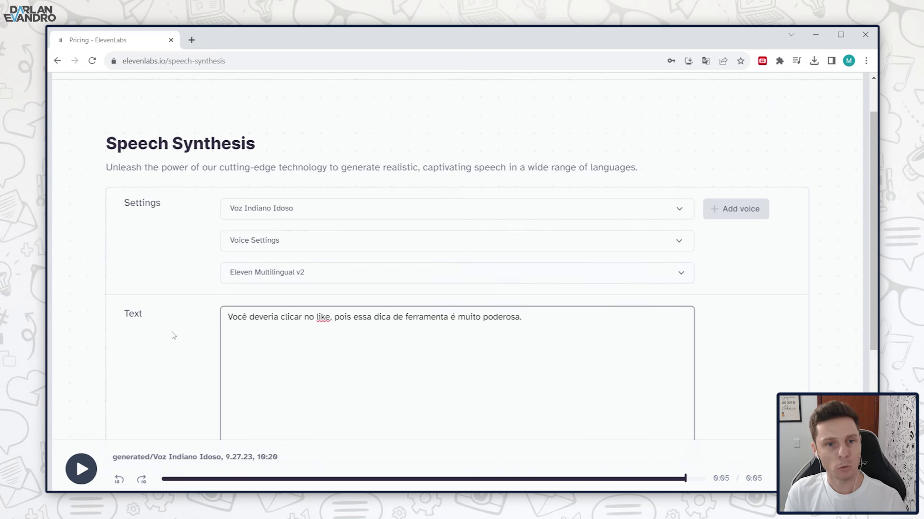
scroll(272, 254, down, 2)
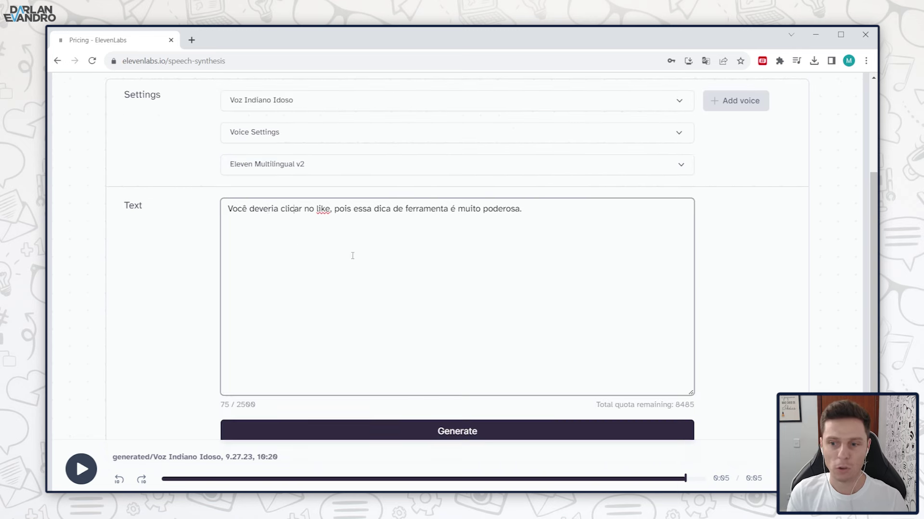